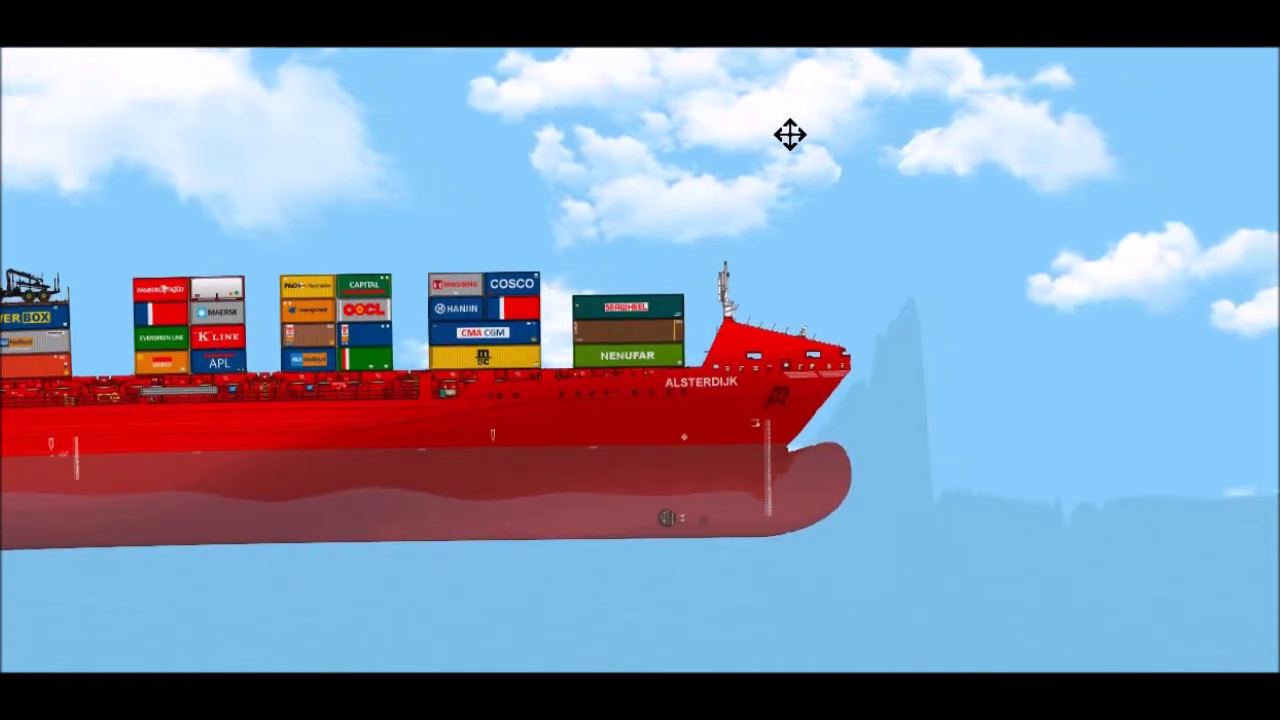
Pan the view sideways to bring more of the container ship into sight
left_click_drag(790, 134, 1061, 132)
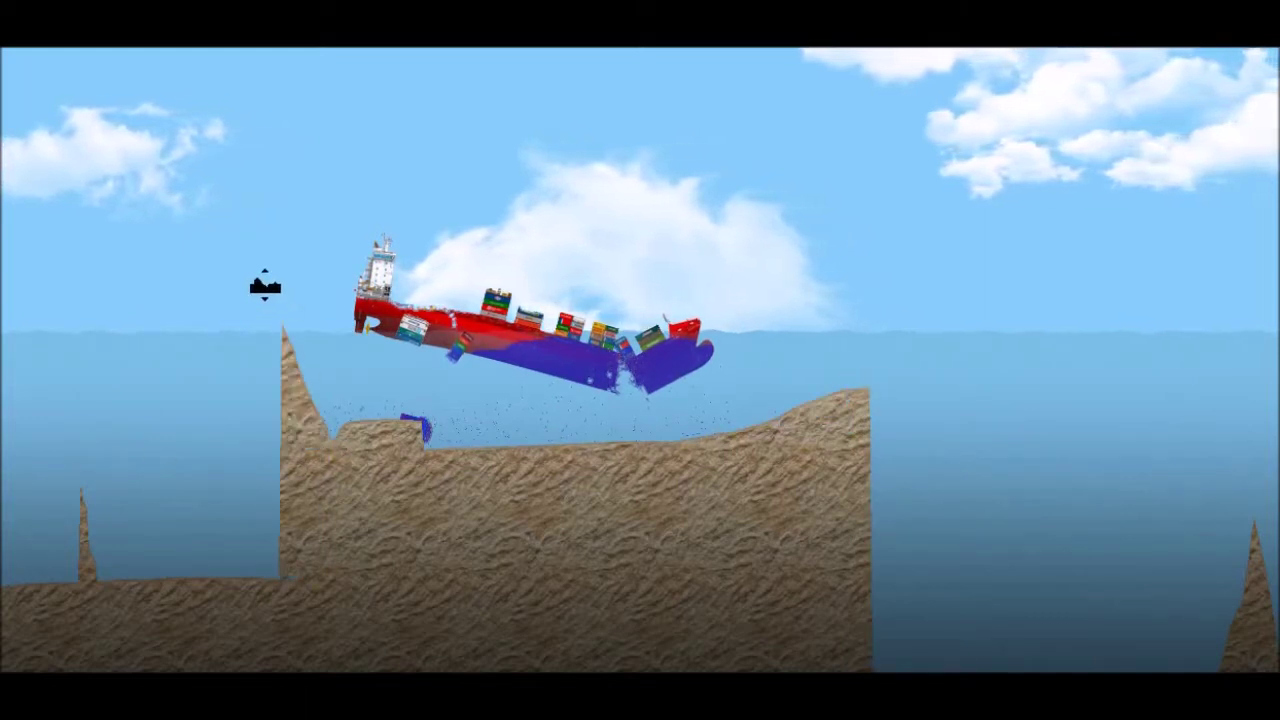
Raise the left and right terrain walls and place the first impact bombs on the hull
left_click(212, 282)
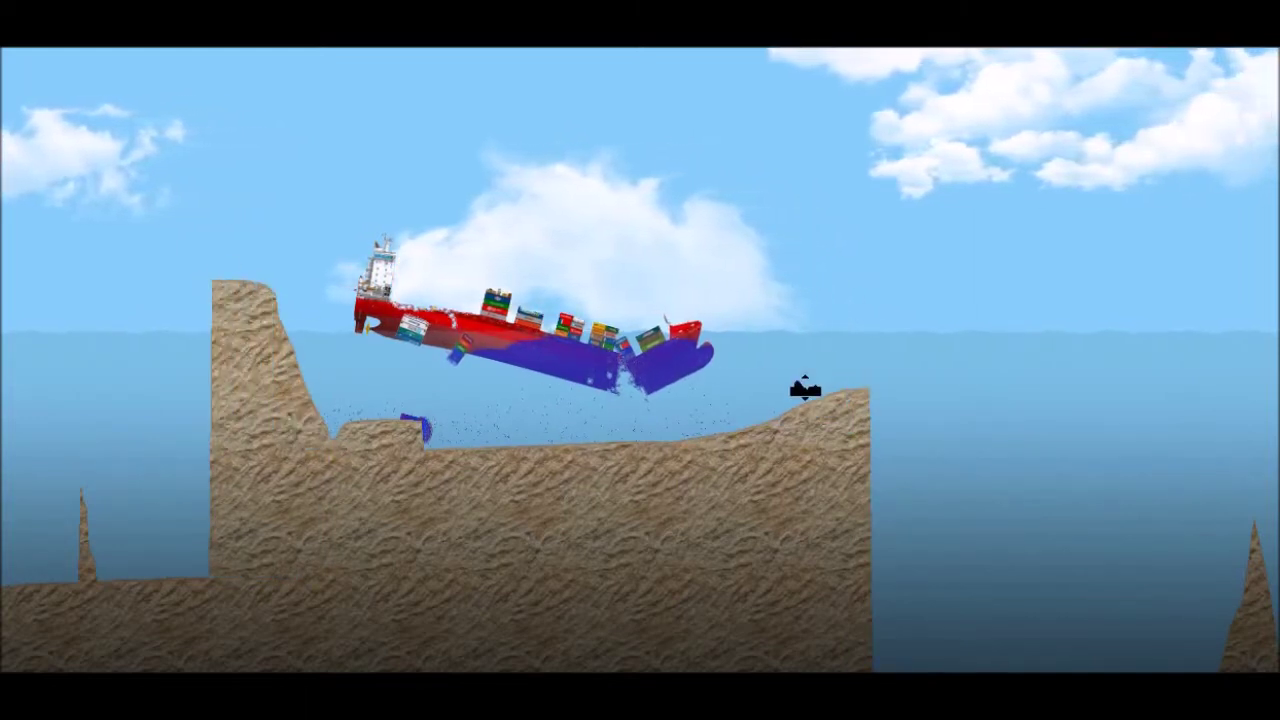
left_click(921, 282)
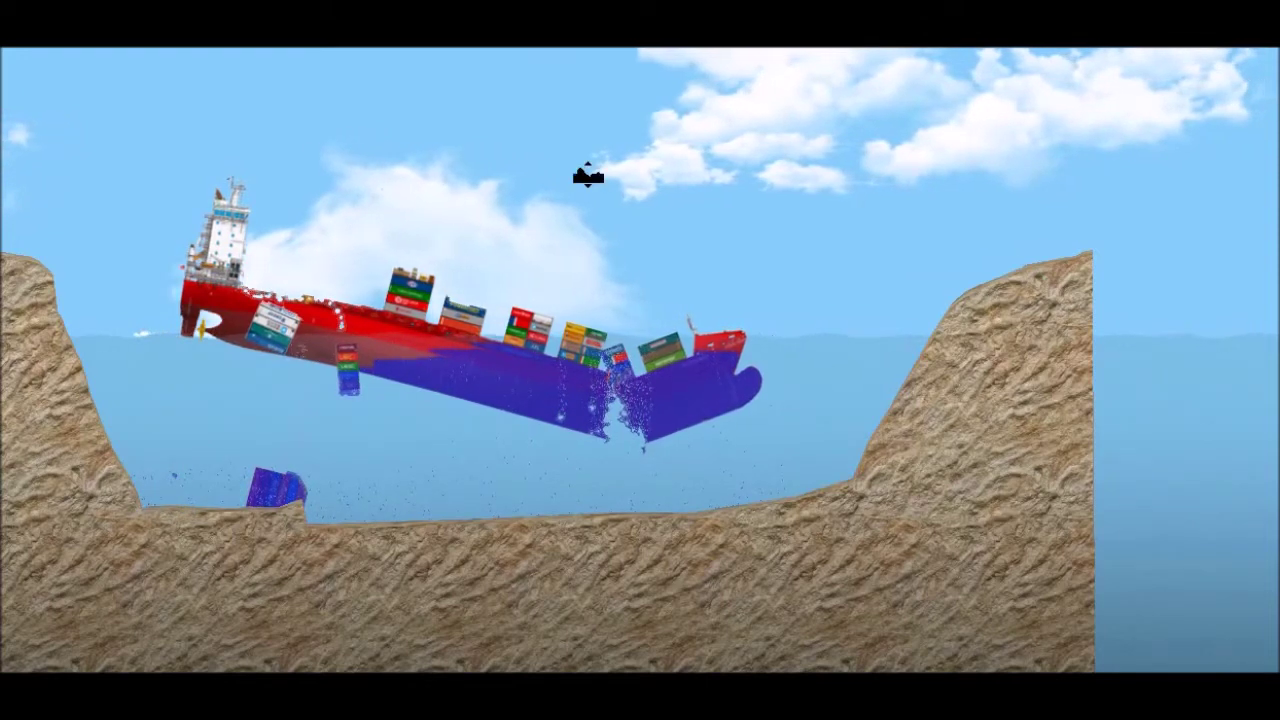
scroll(766, 529, "up", 3)
left_click(762, 466)
left_click(720, 487)
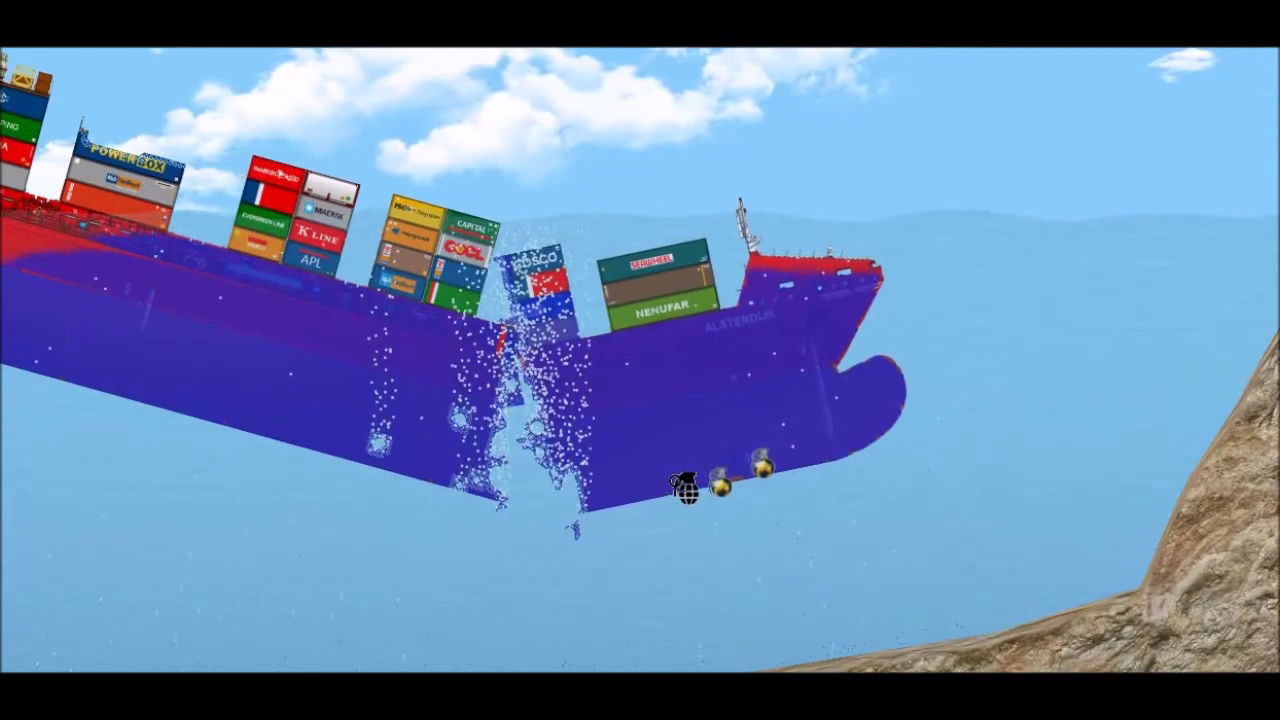
left_click(660, 497)
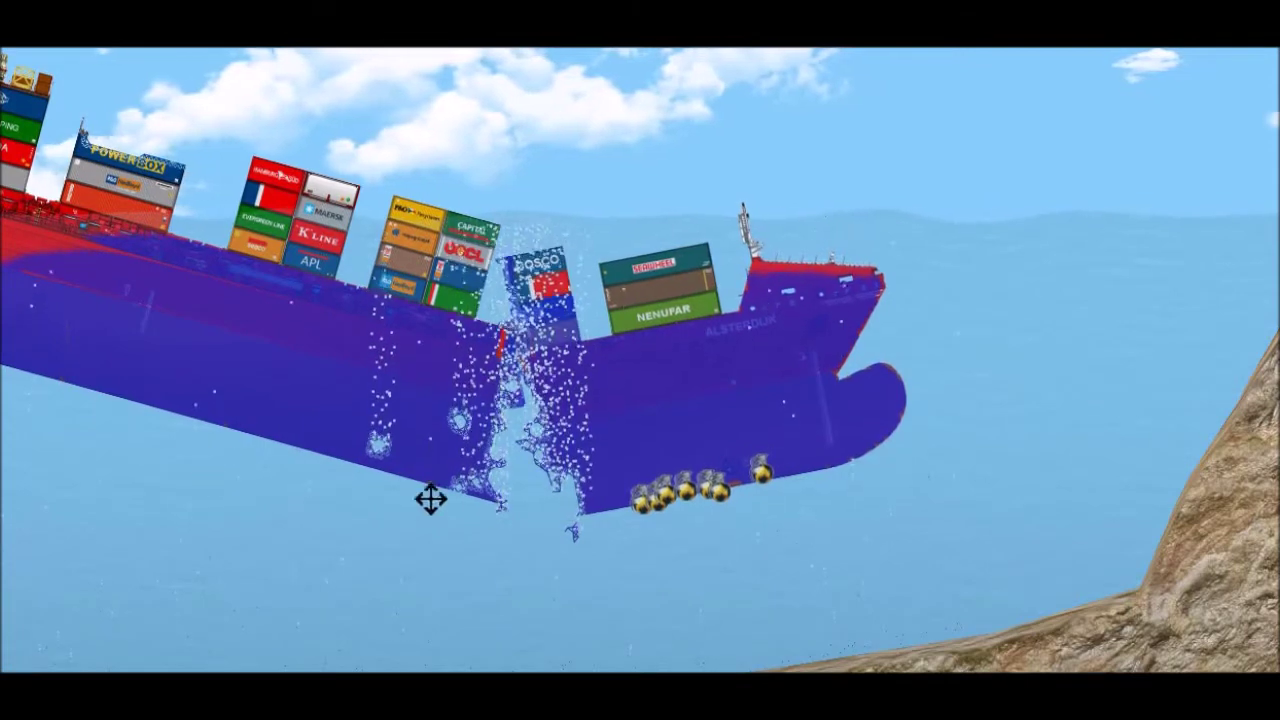
Line the rest of the hull bottom with impact bombs, extending toward the stern
left_click_drag(429, 497, 703, 491)
left_click(803, 512)
left_click(852, 514)
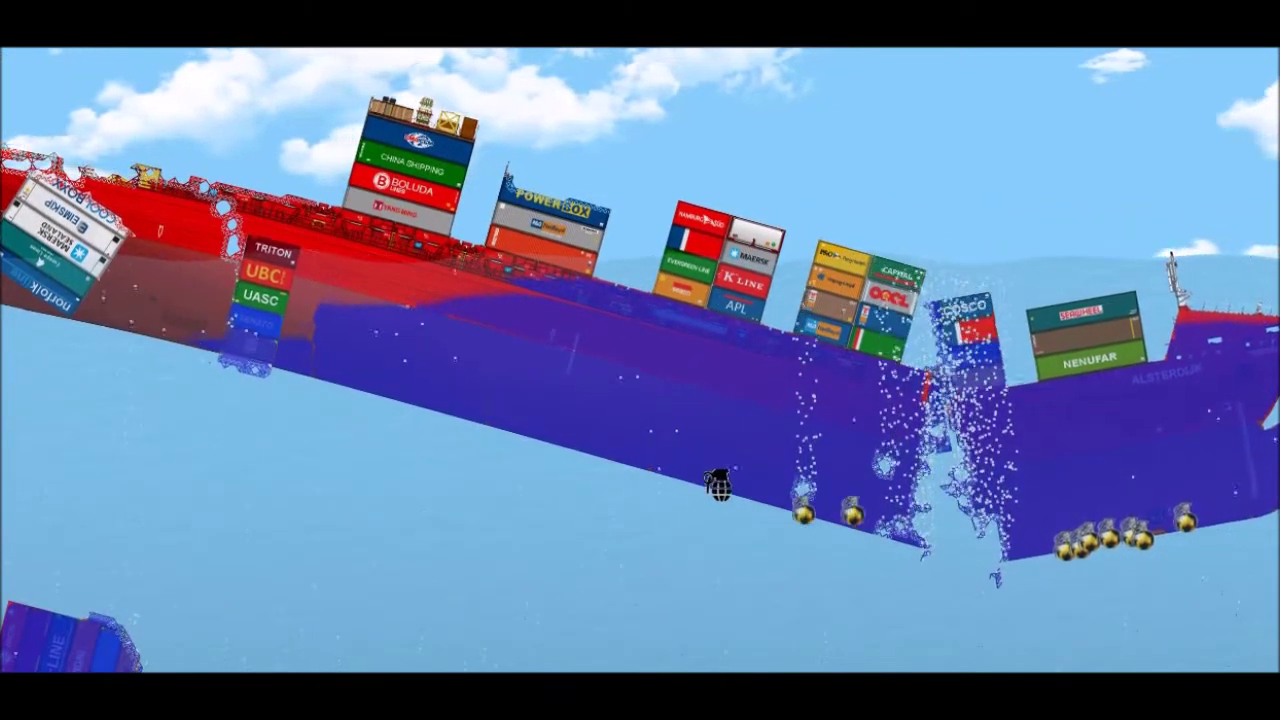
left_click(752, 497)
left_click(665, 462)
left_click(612, 452)
left_click(547, 437)
left_click(439, 408)
left_click(381, 393)
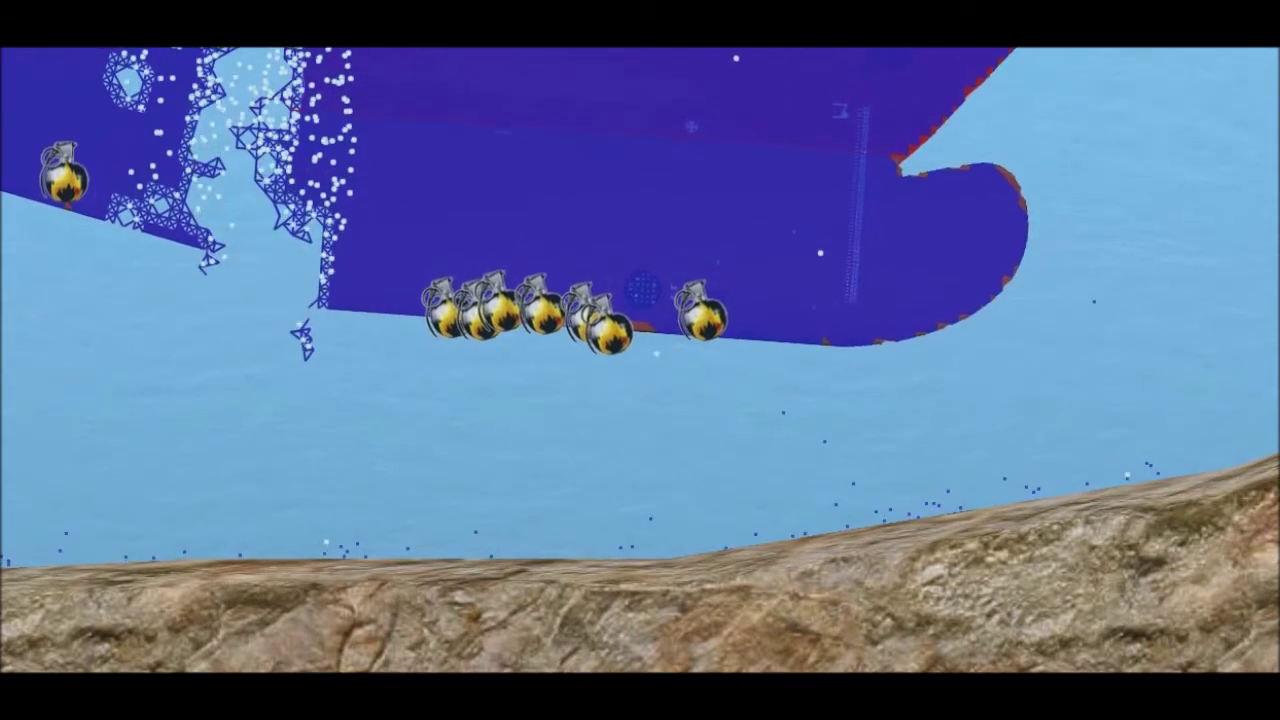
right_click(63, 175)
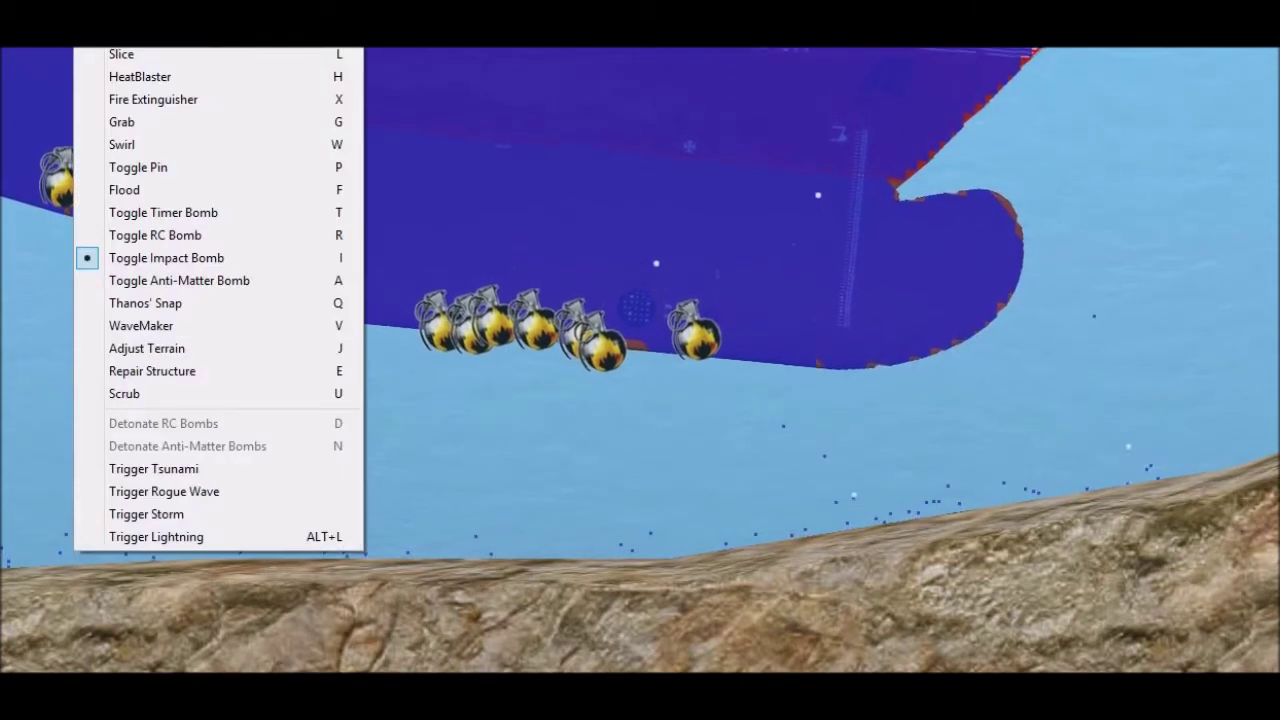
Switch to the Grab tool and centre the walled seabed and settling ship in view
left_click(121, 122)
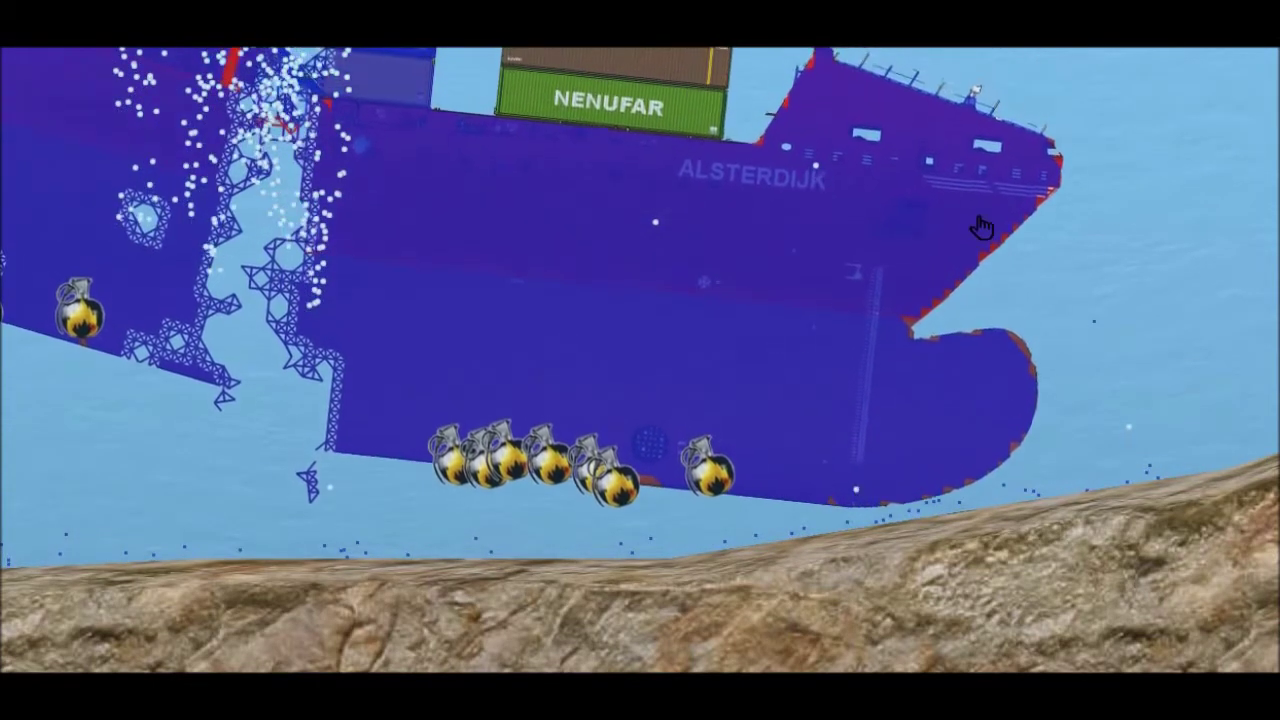
scroll(726, 364, "up", 5)
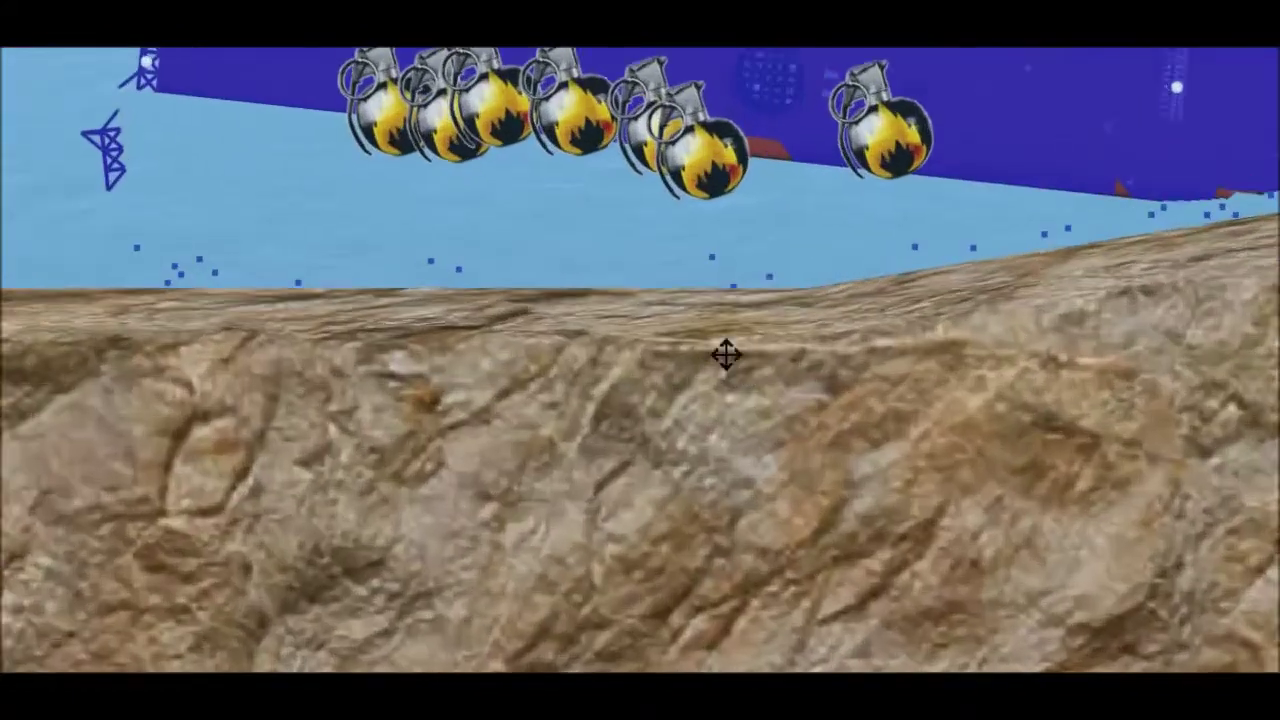
scroll(705, 450, "down", 3)
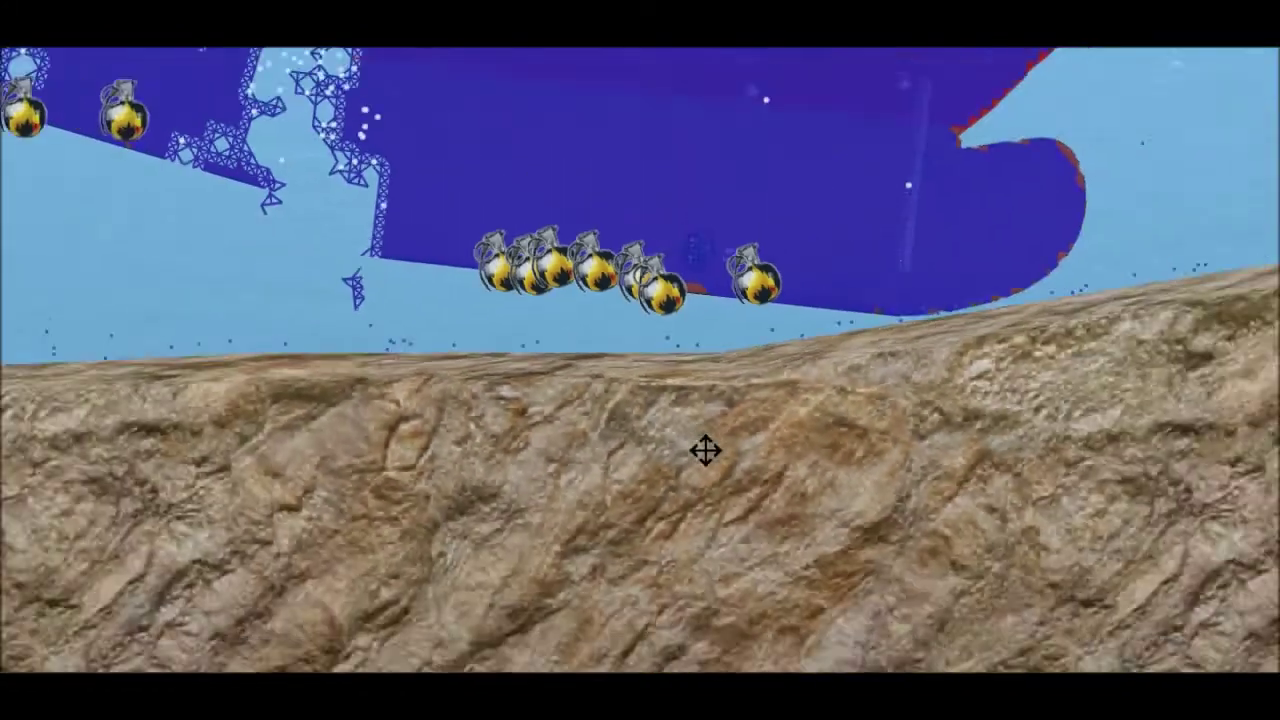
scroll(705, 450, "down", 5)
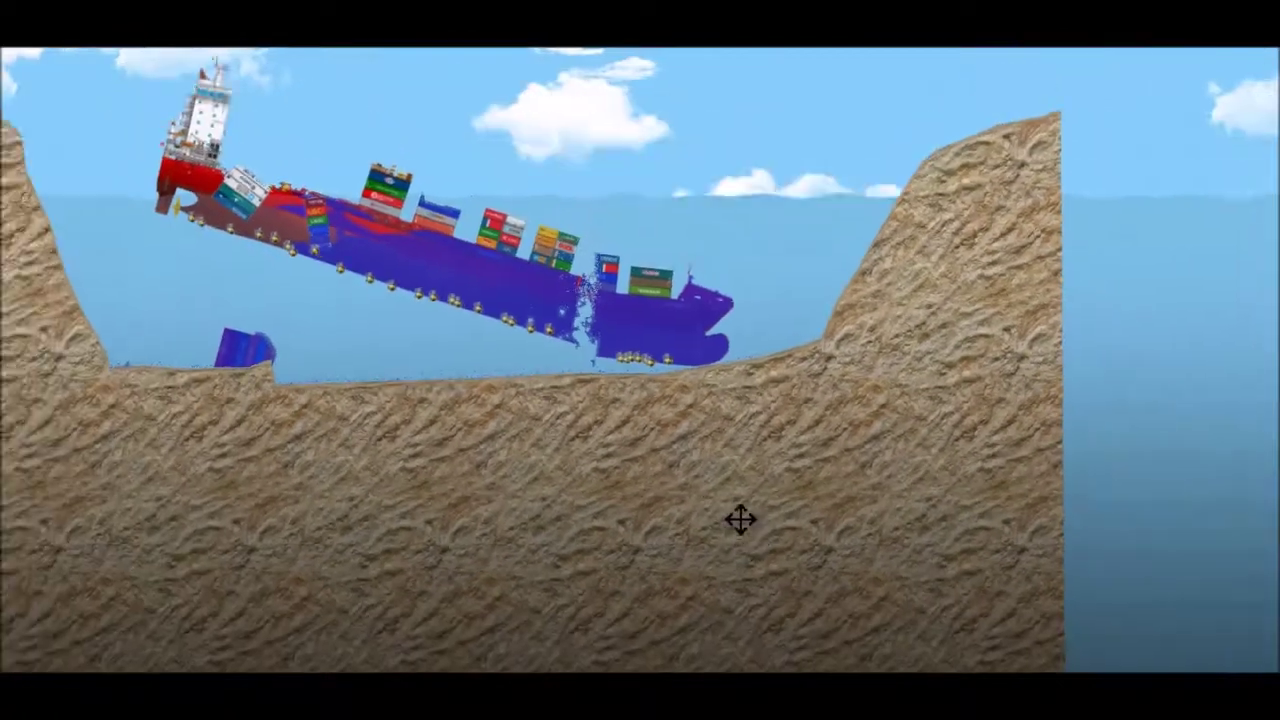
scroll(740, 518, "down", 3)
scroll(740, 518, "down", 3)
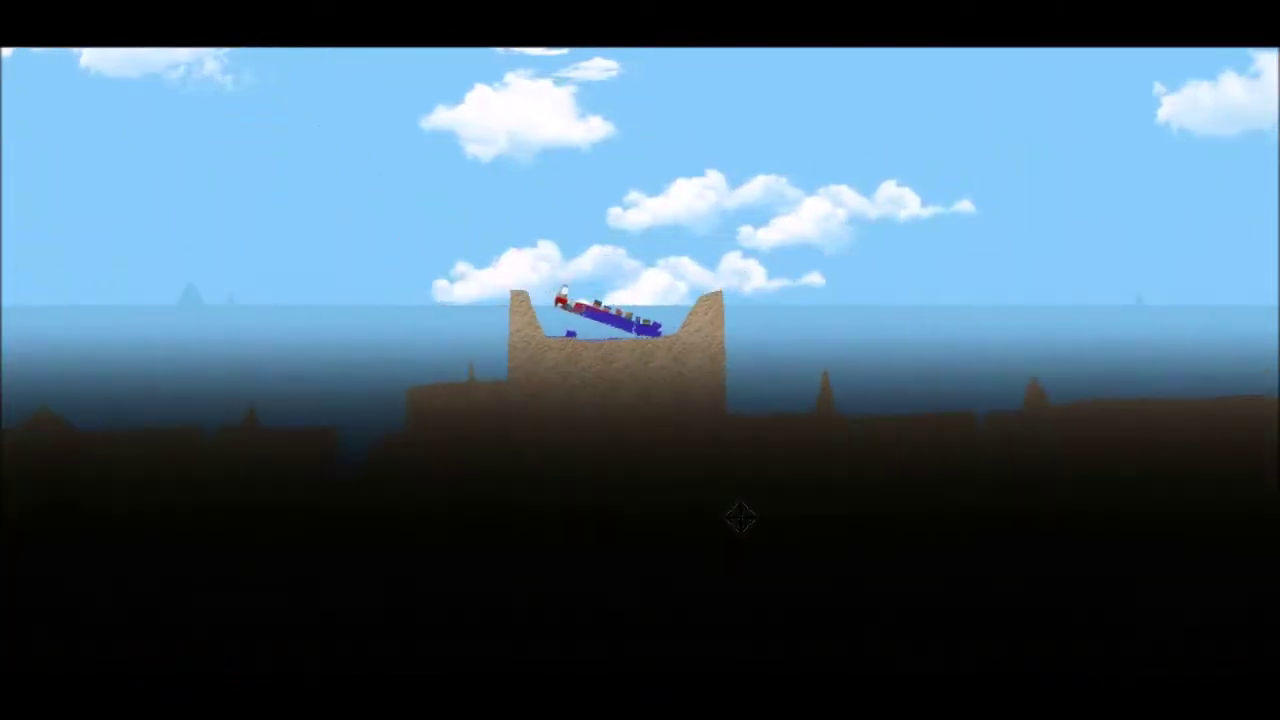
left_click_drag(531, 429, 716, 503)
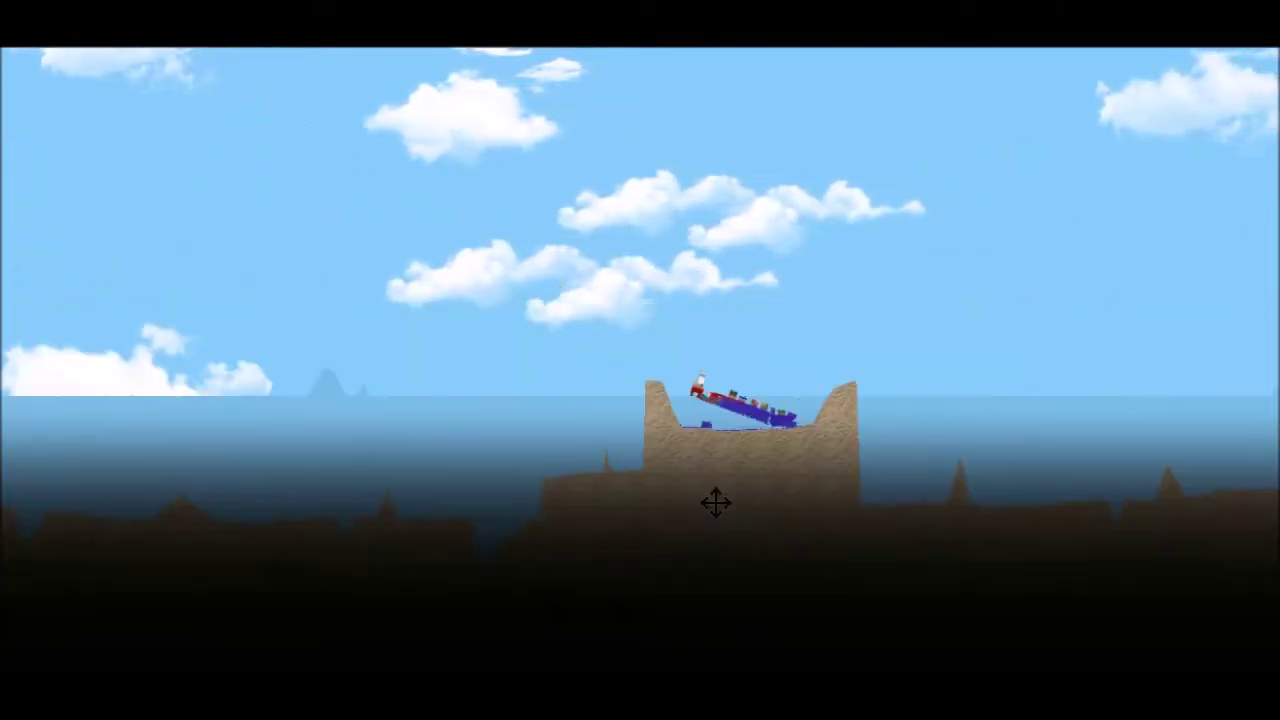
scroll(716, 503, "up", 3)
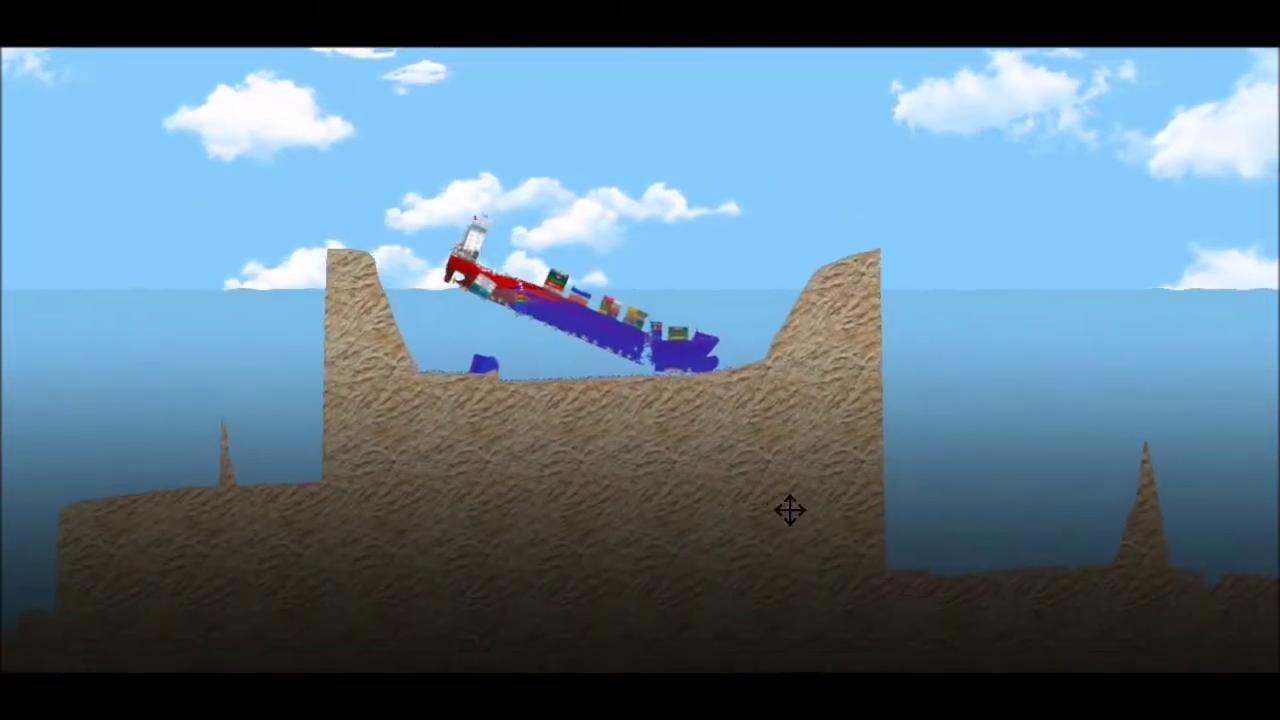
scroll(790, 505, "up", 2)
scroll(791, 465, "up", 2)
scroll(805, 440, "up", 2)
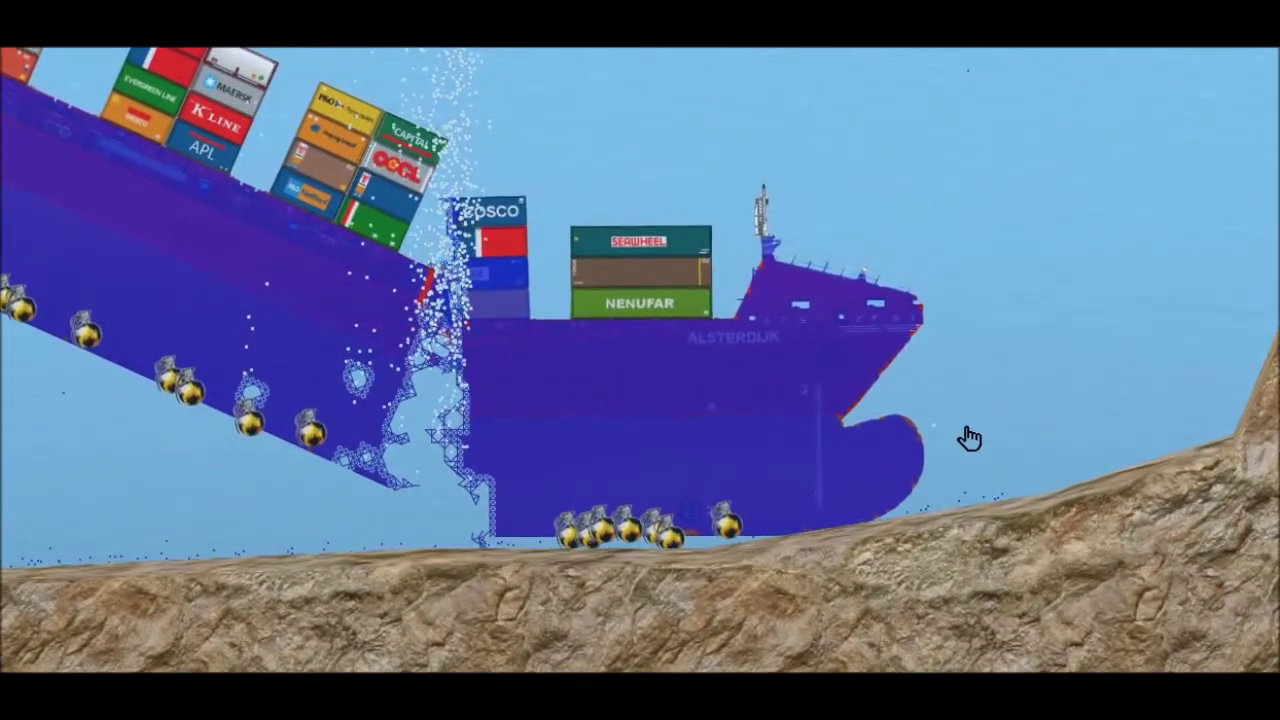
scroll(1017, 337, "up", 2)
scroll(1017, 306, "up", 2)
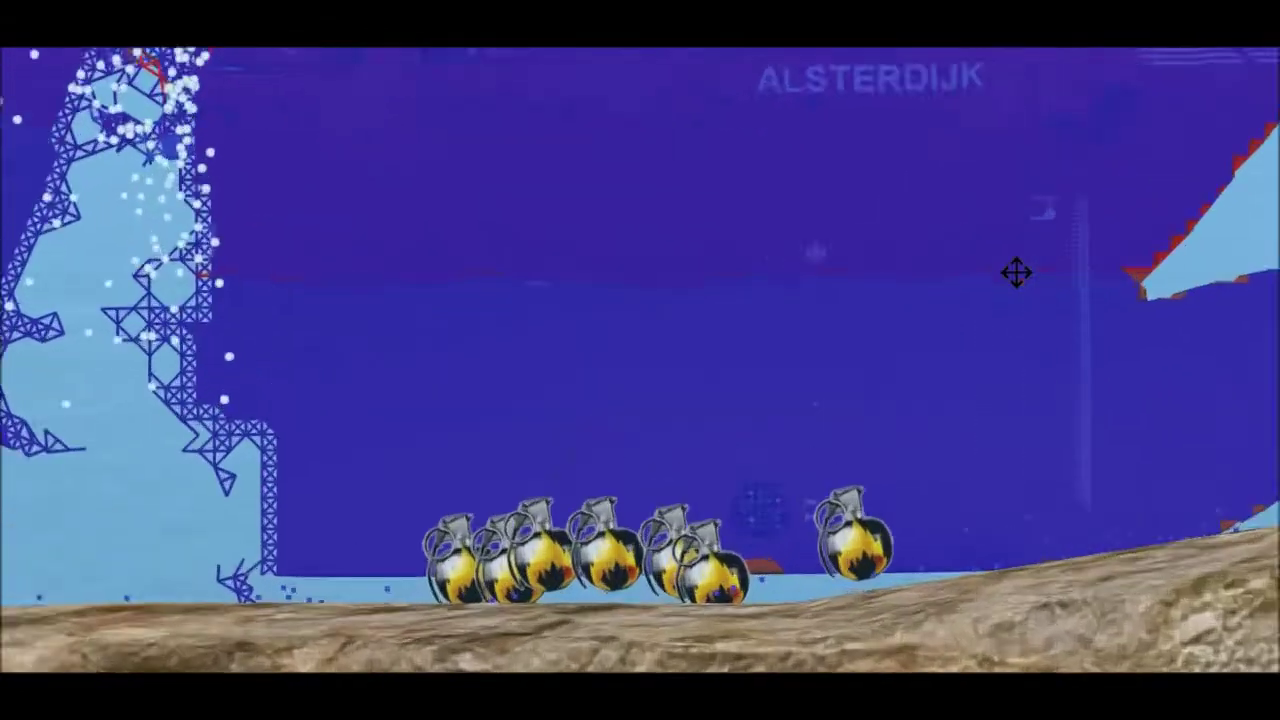
scroll(1014, 271, "up", 2)
Switch from the current tool to a different bomb type from the interaction tools list
left_click(110, 47)
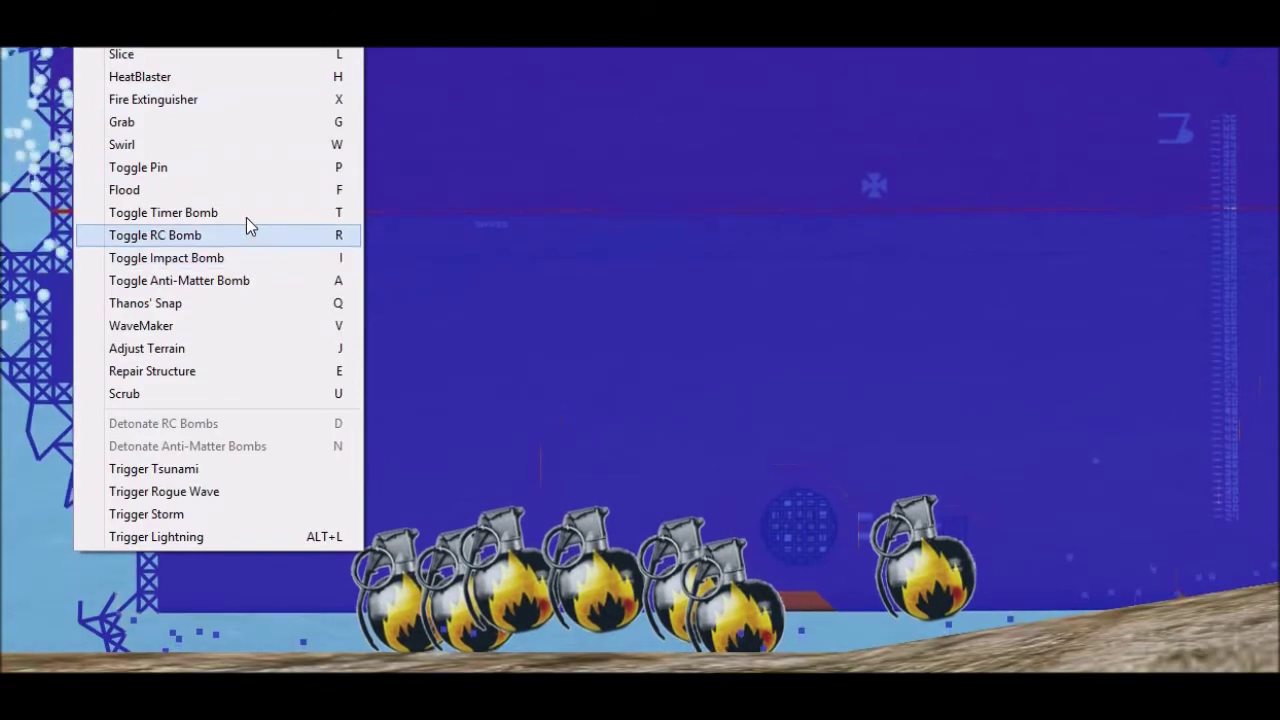
left_click(246, 213)
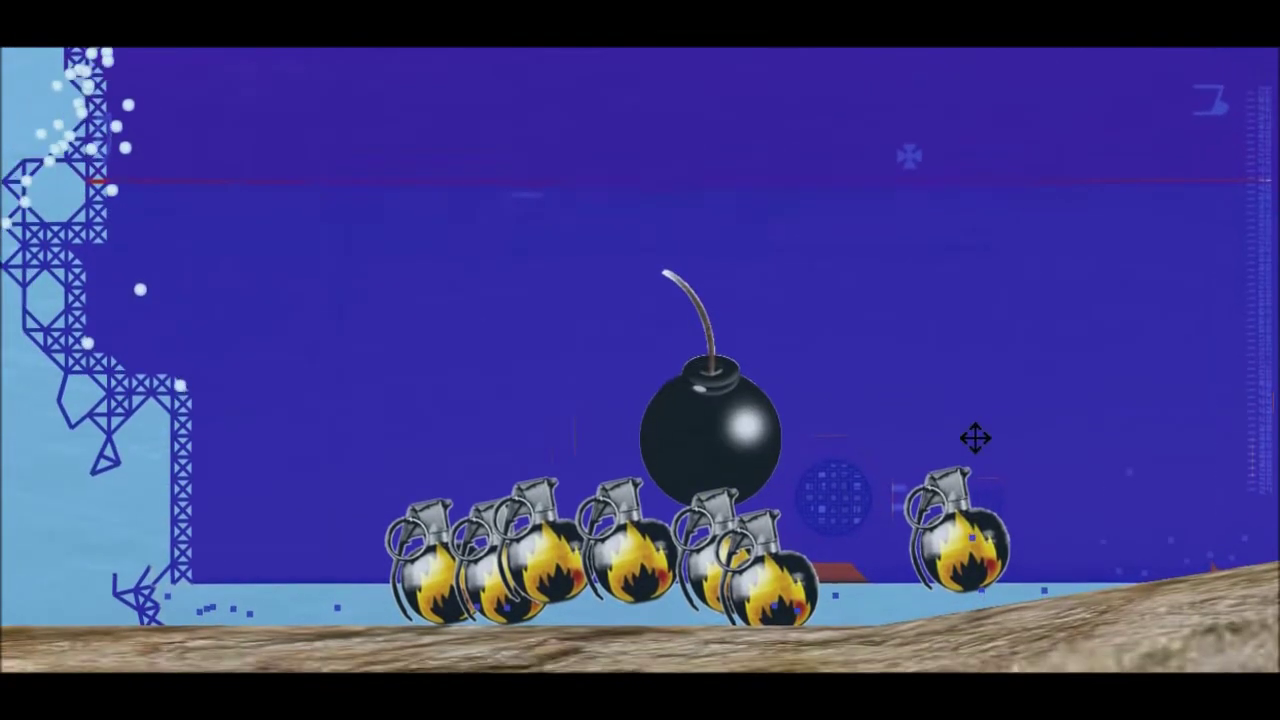
scroll(1025, 424, "down", 3)
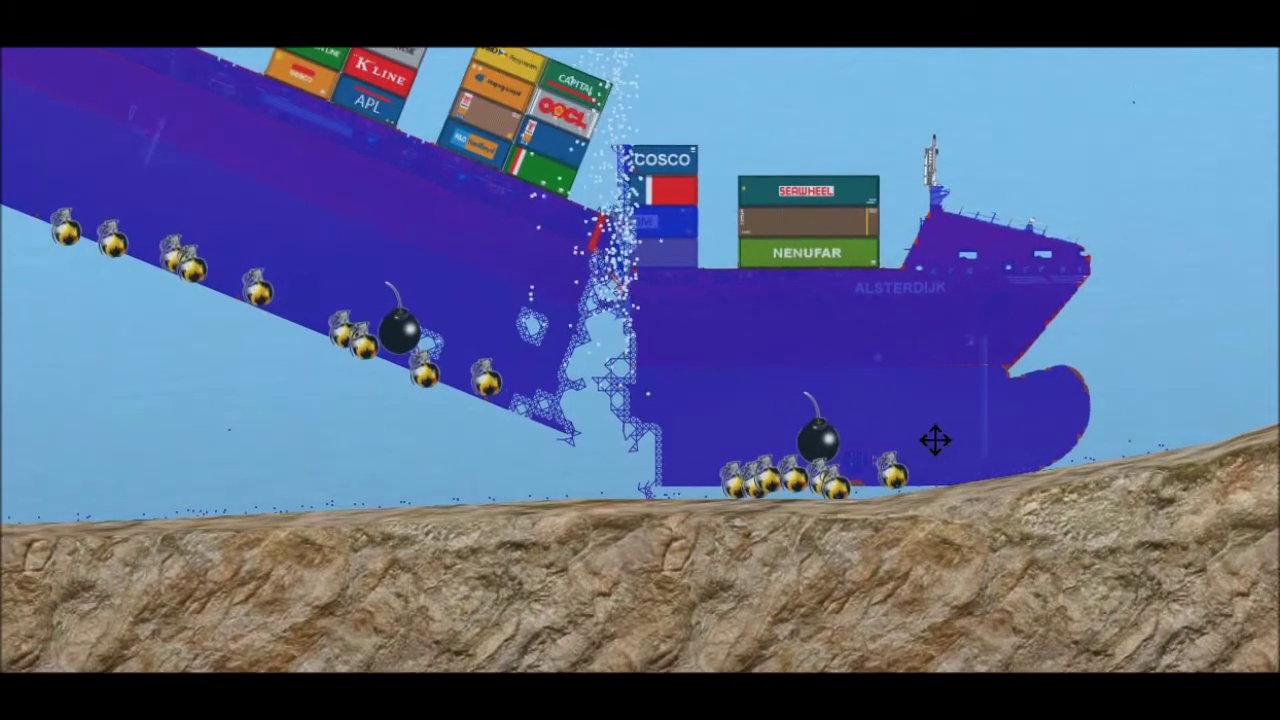
scroll(677, 380, "up", 3)
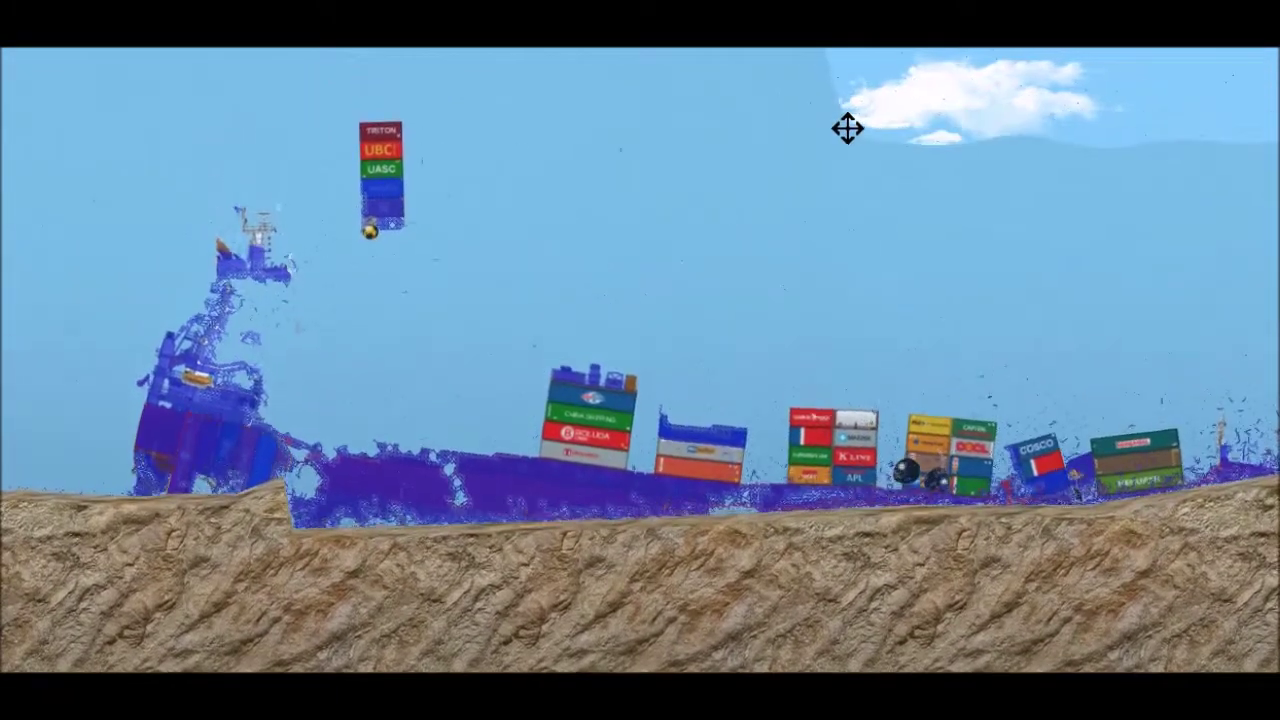
scroll(586, 288, "down", 3)
scroll(536, 261, "up", 3)
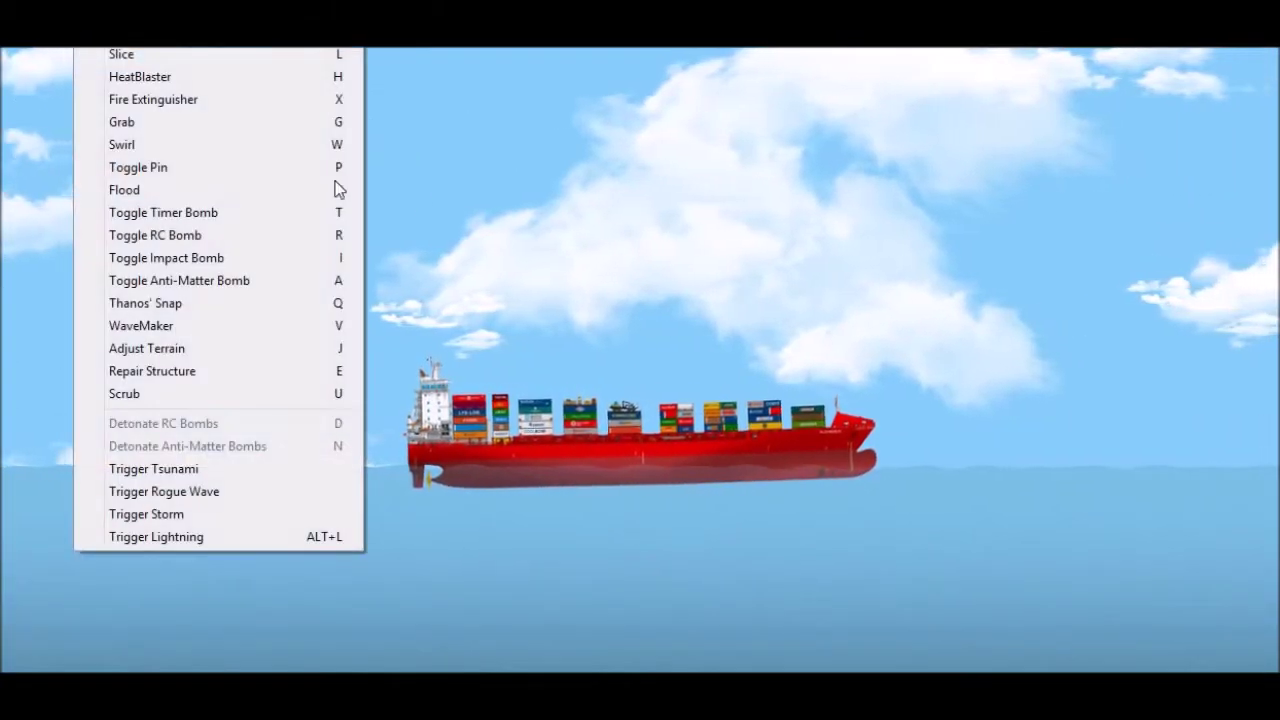
Erase the container ship with Thanos' Snap and bring up the ship loading list
left_click(166, 309)
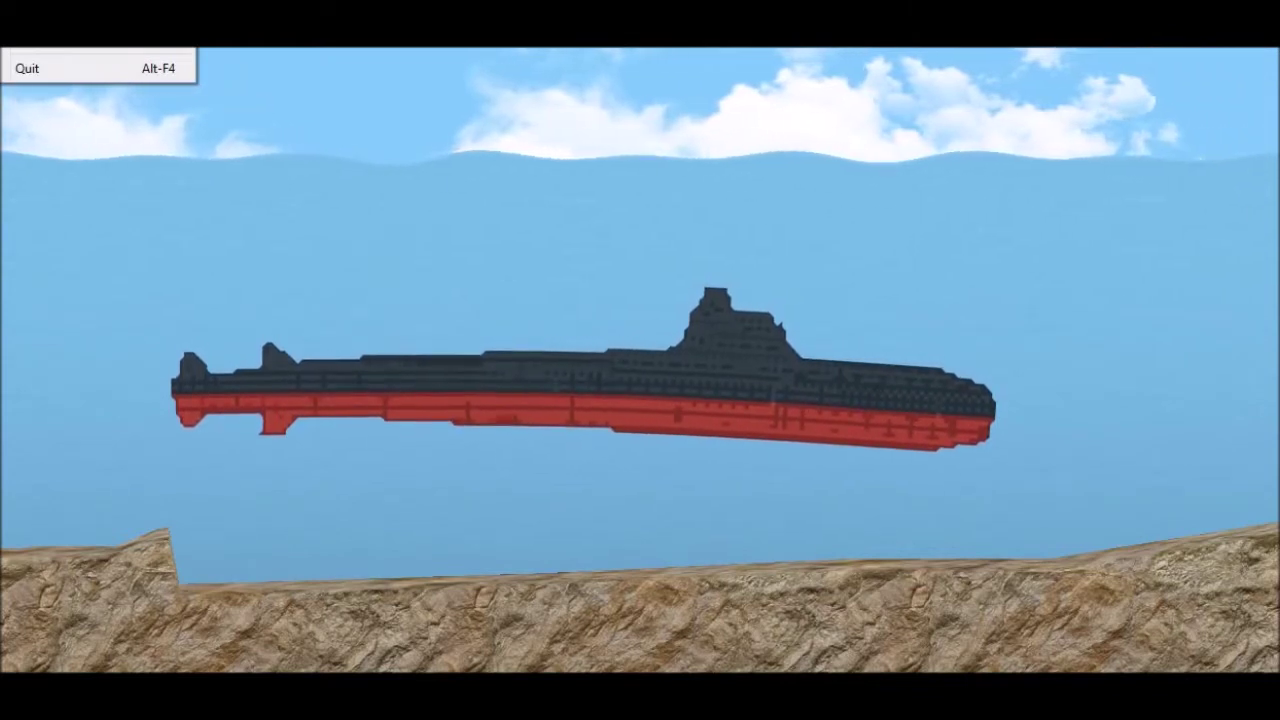
key("ctrl+o")
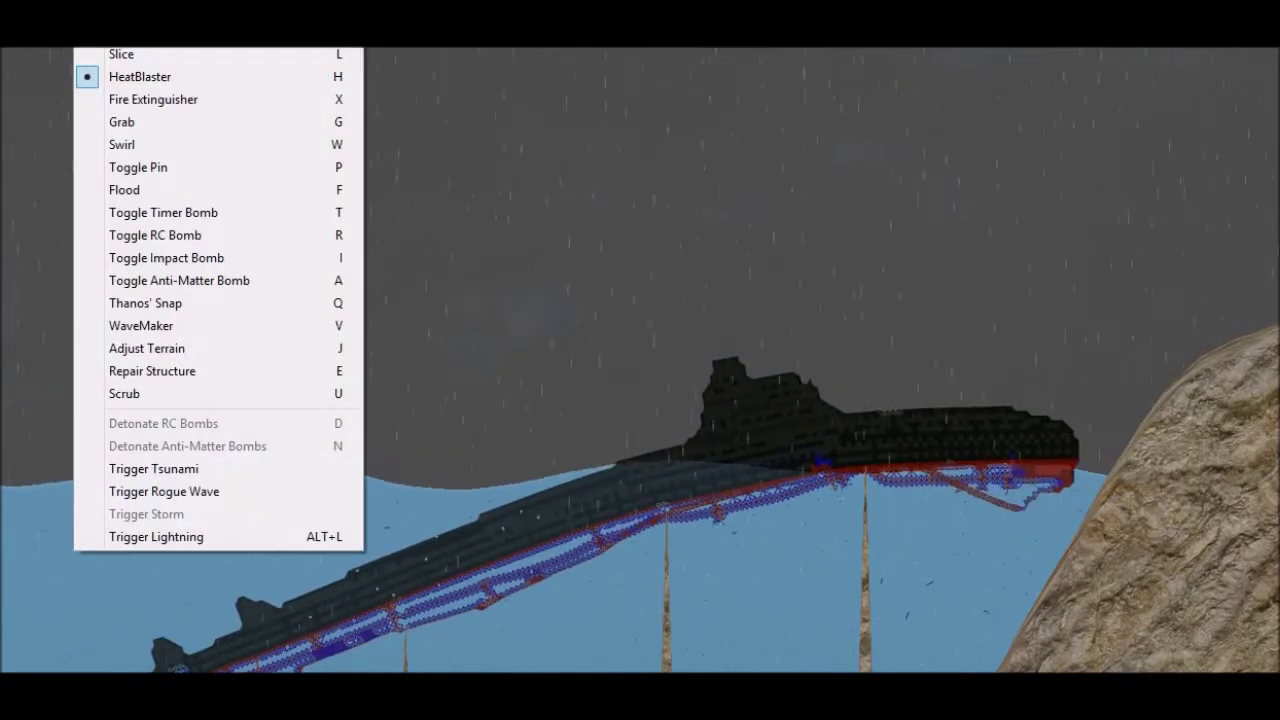
Strike the submarine with lightning and plant a timer bomb on its conning tower
left_click(247, 540)
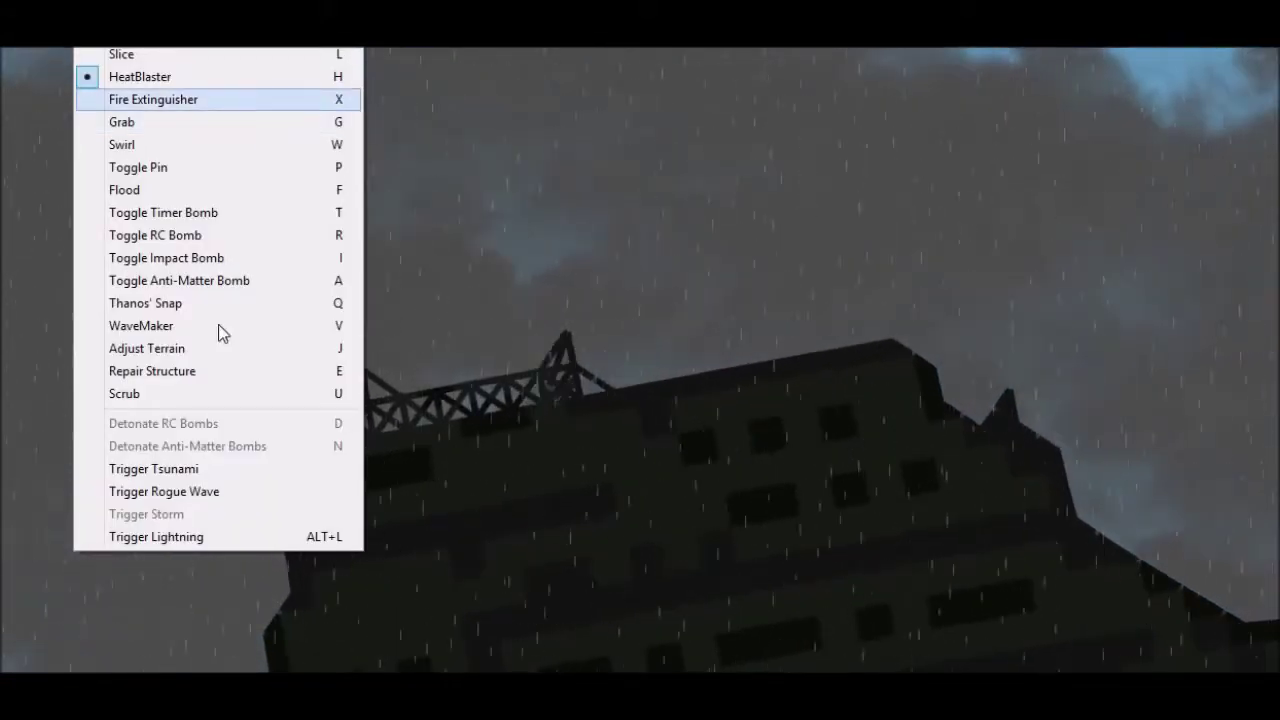
left_click(203, 214)
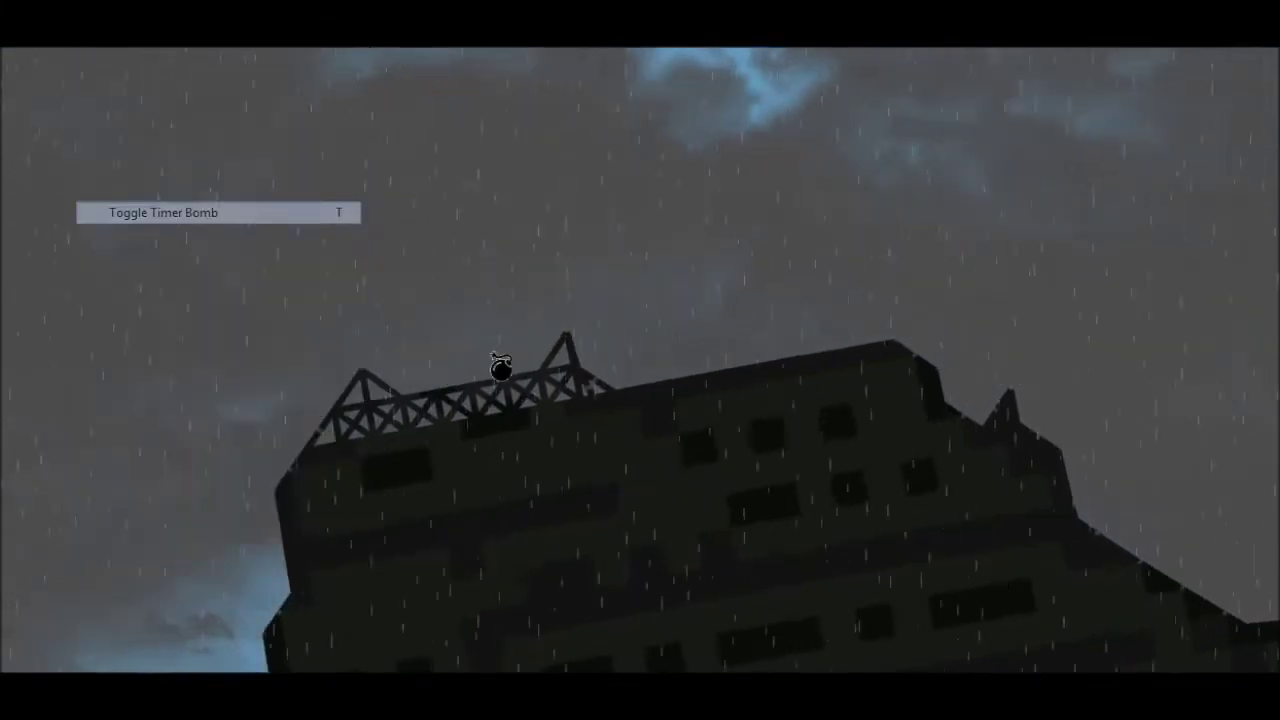
left_click(720, 378)
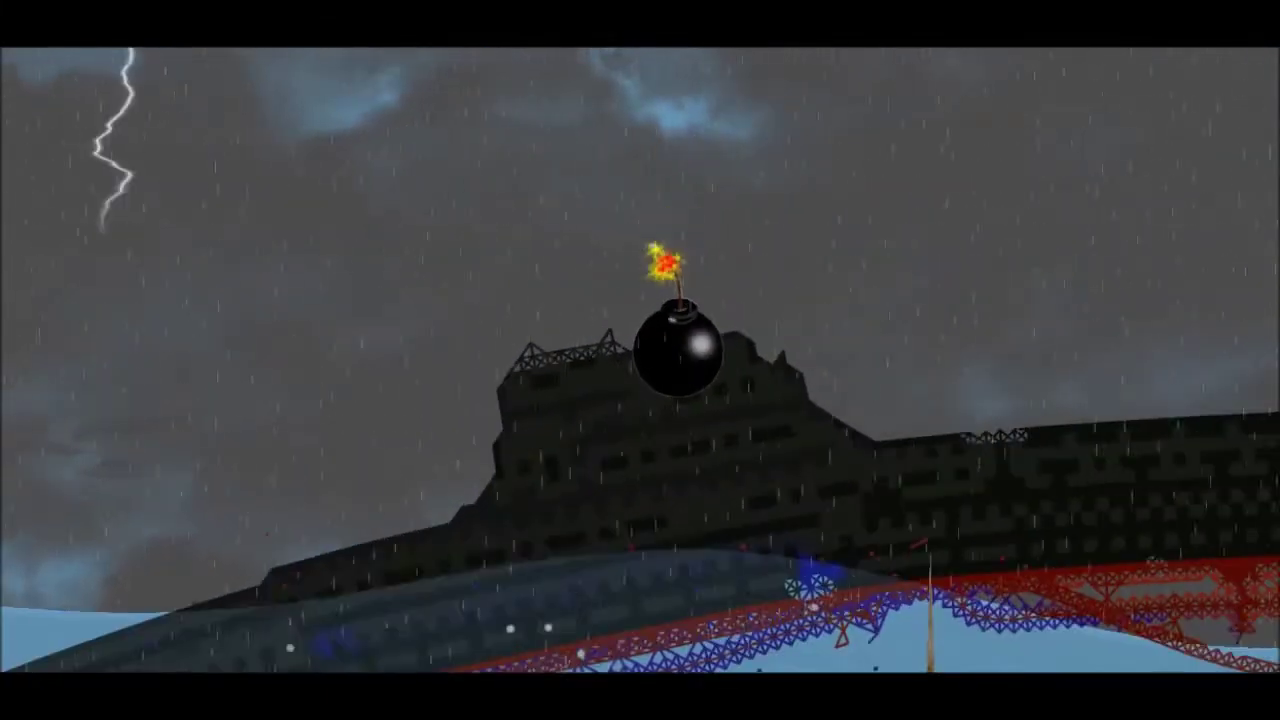
Strike the submarine with two more lightning bolts
right_click(203, 546)
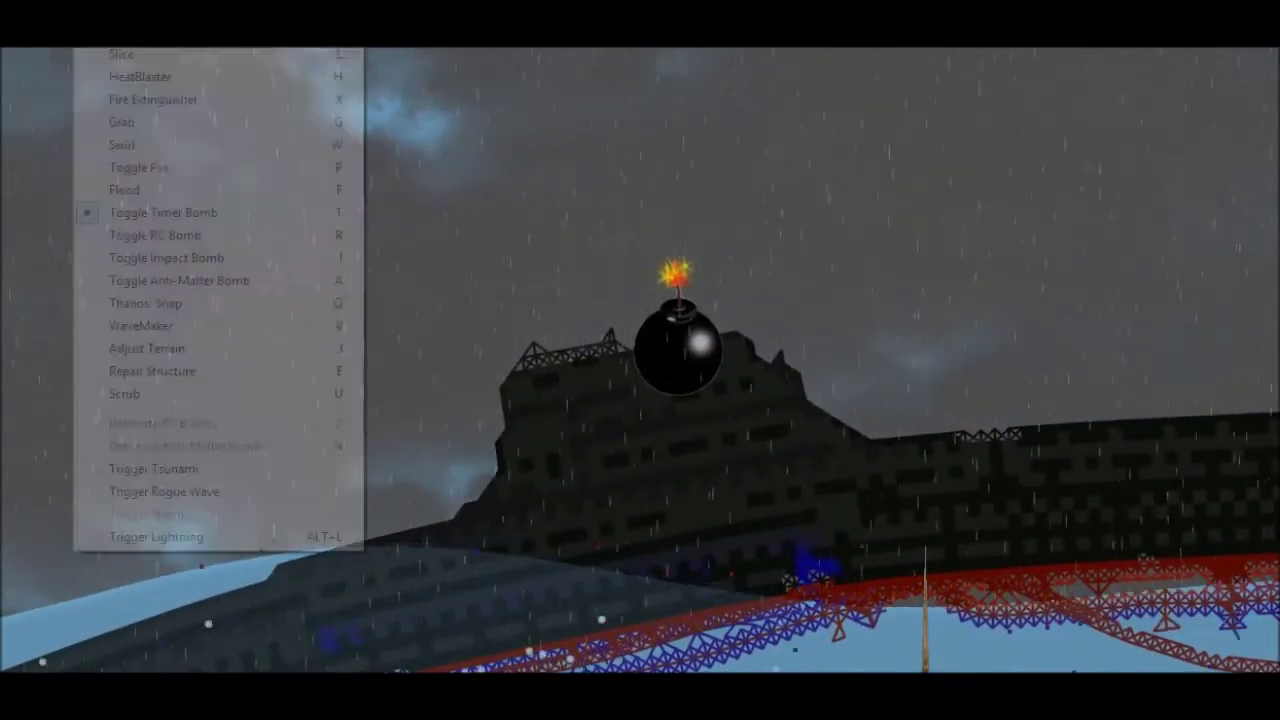
left_click(206, 532)
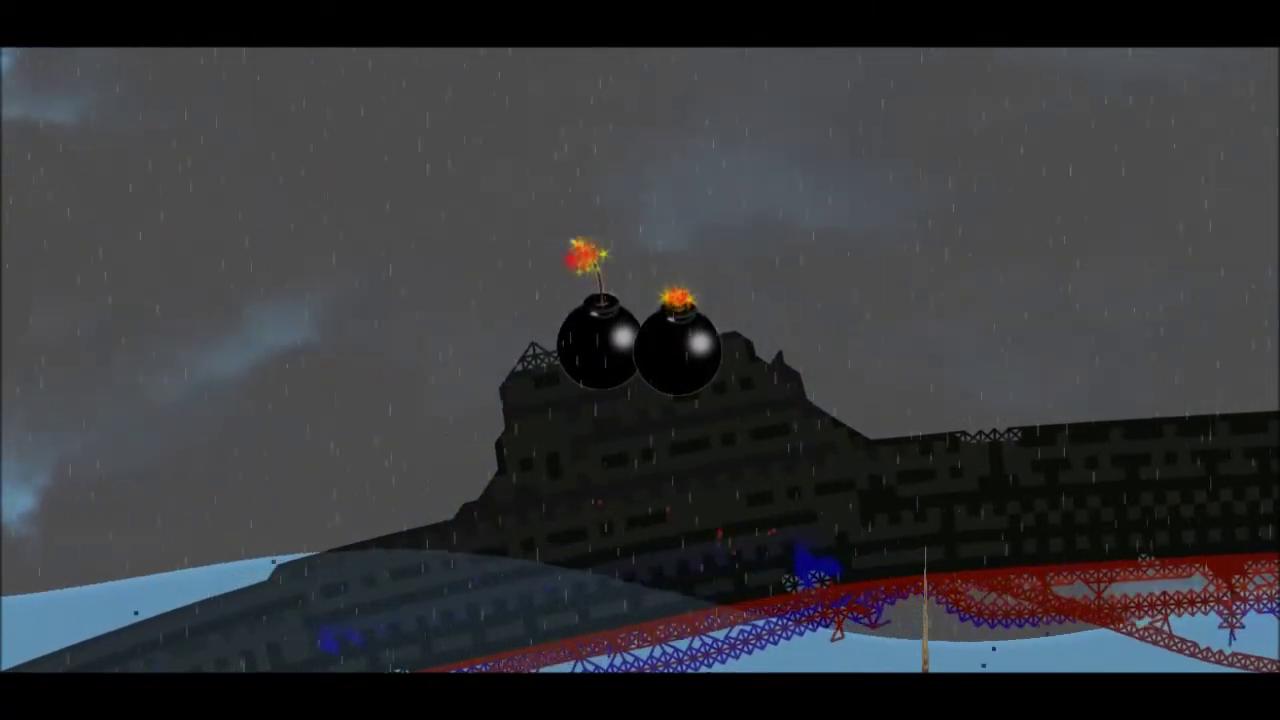
right_click(239, 514)
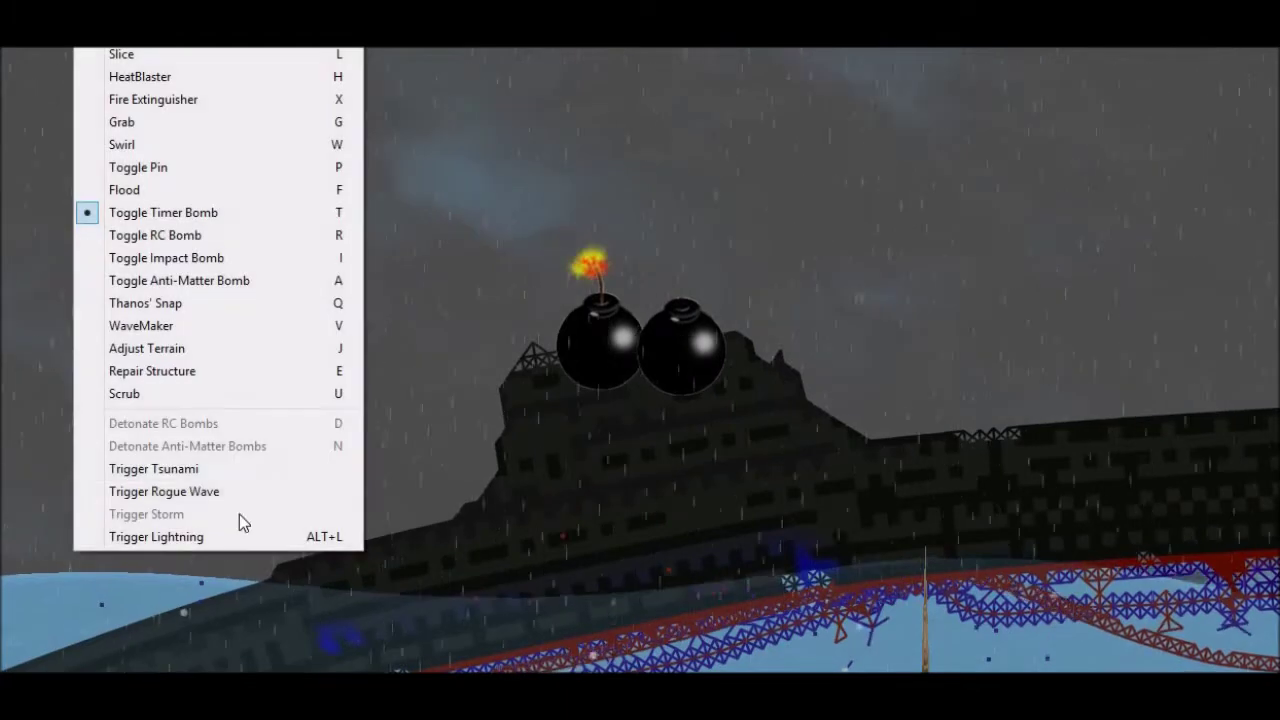
left_click(222, 536)
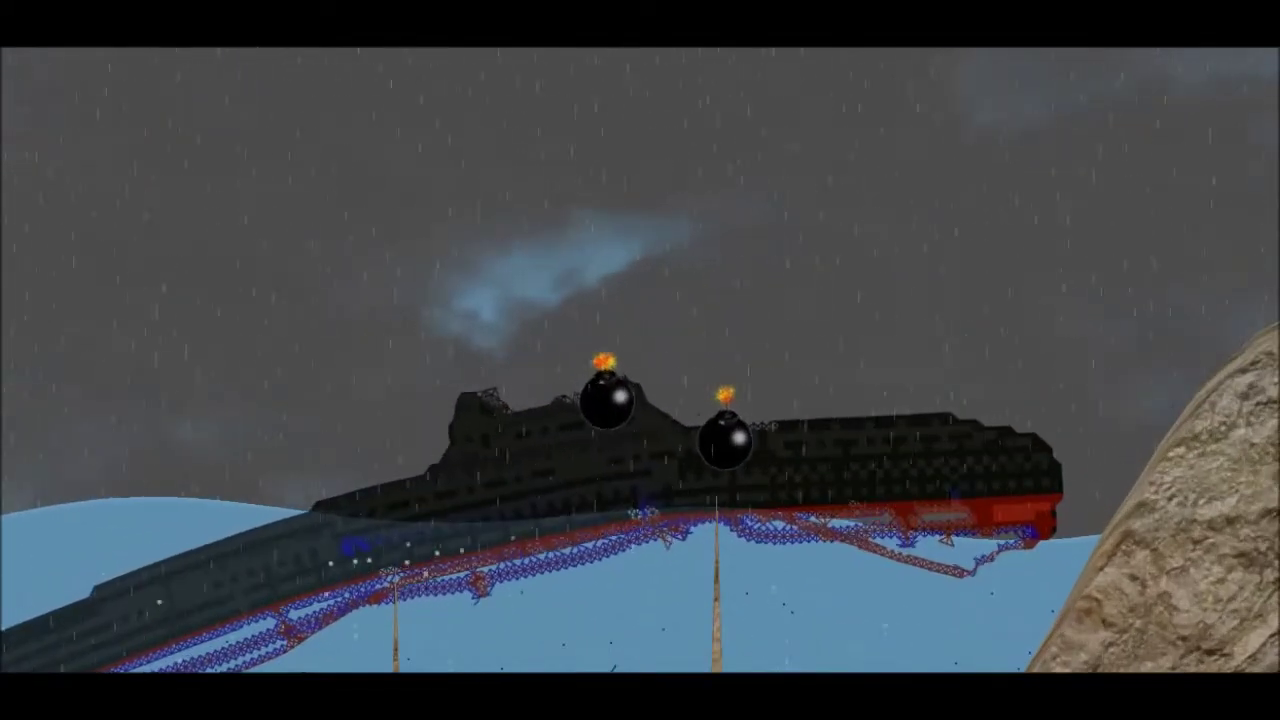
Zoom out to show the whole submarine and switch to Adjust Terrain
right_click(200, 262)
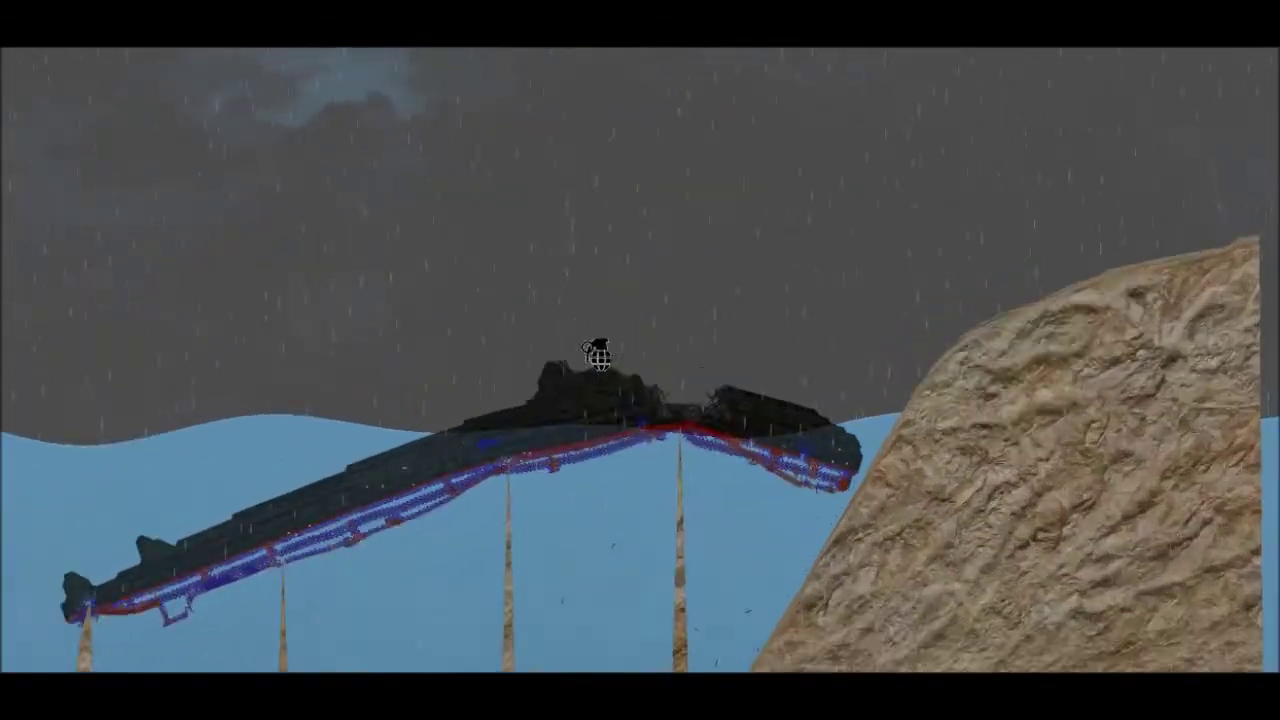
scroll(600, 357, "up", 5)
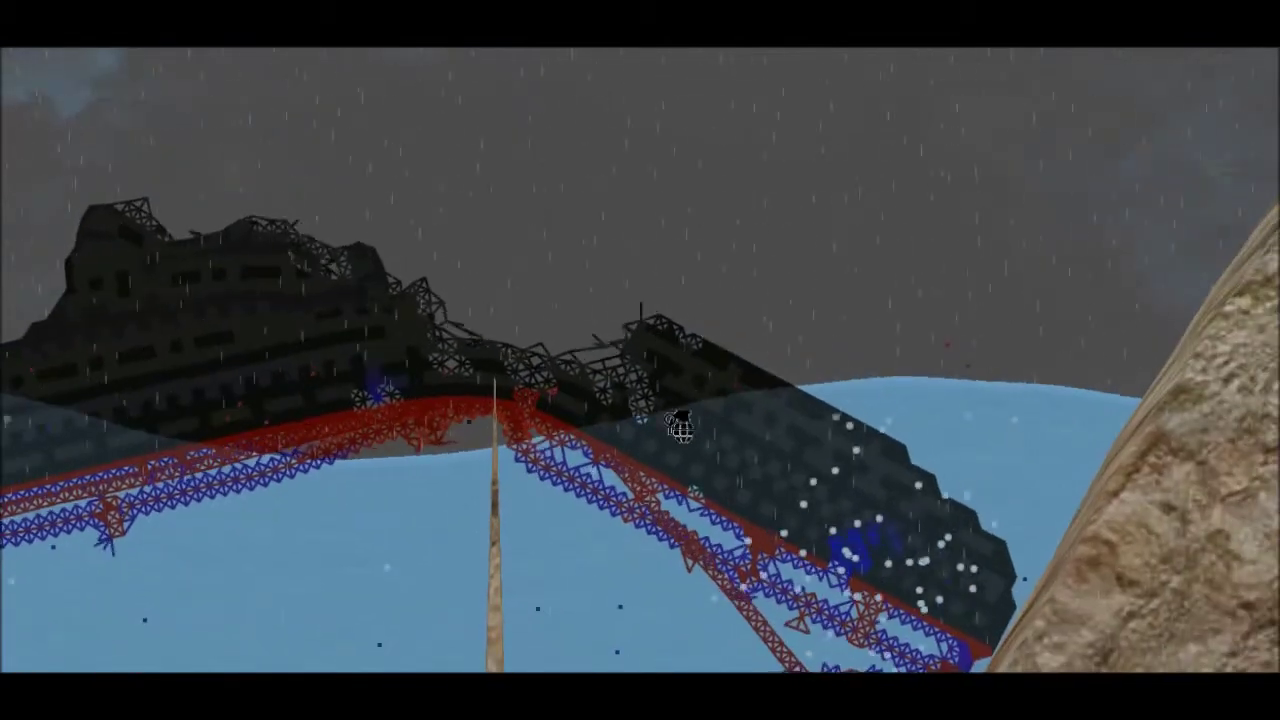
left_click_drag(680, 425, 1066, 200)
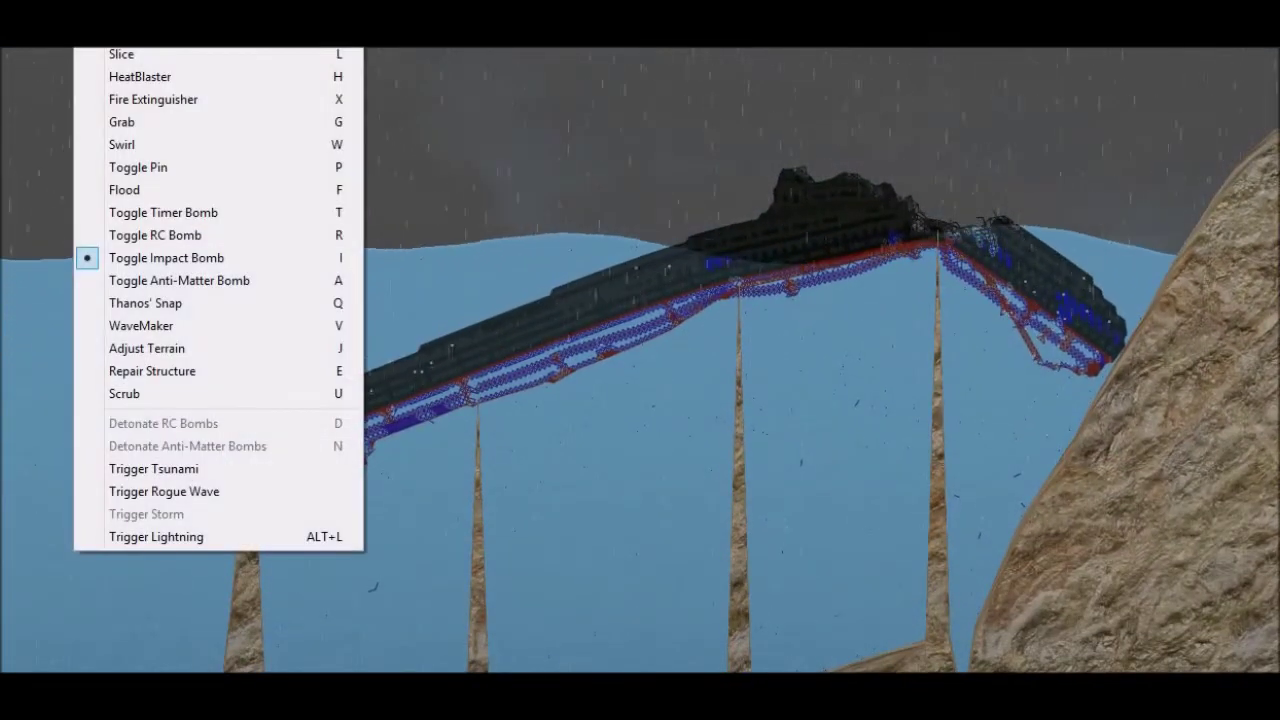
left_click(217, 350)
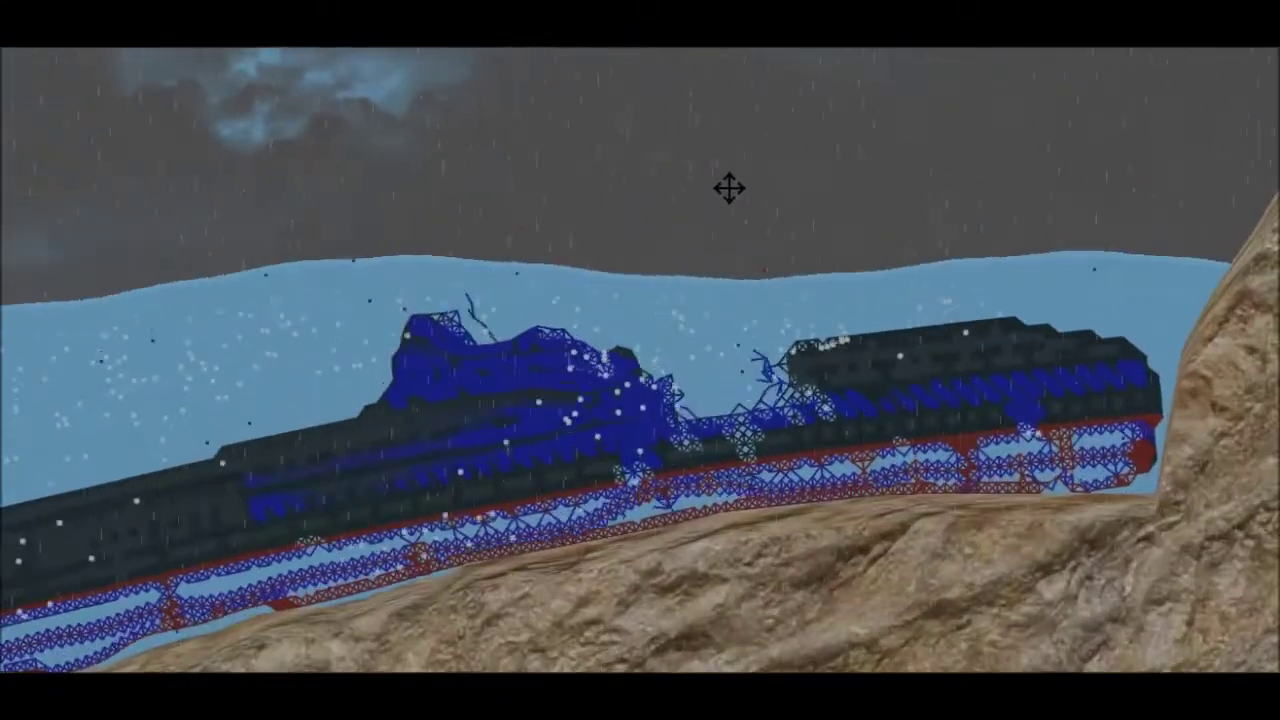
Switch to the Toggle Pin tool for pinning parts of the wreck
right_click(76, 195)
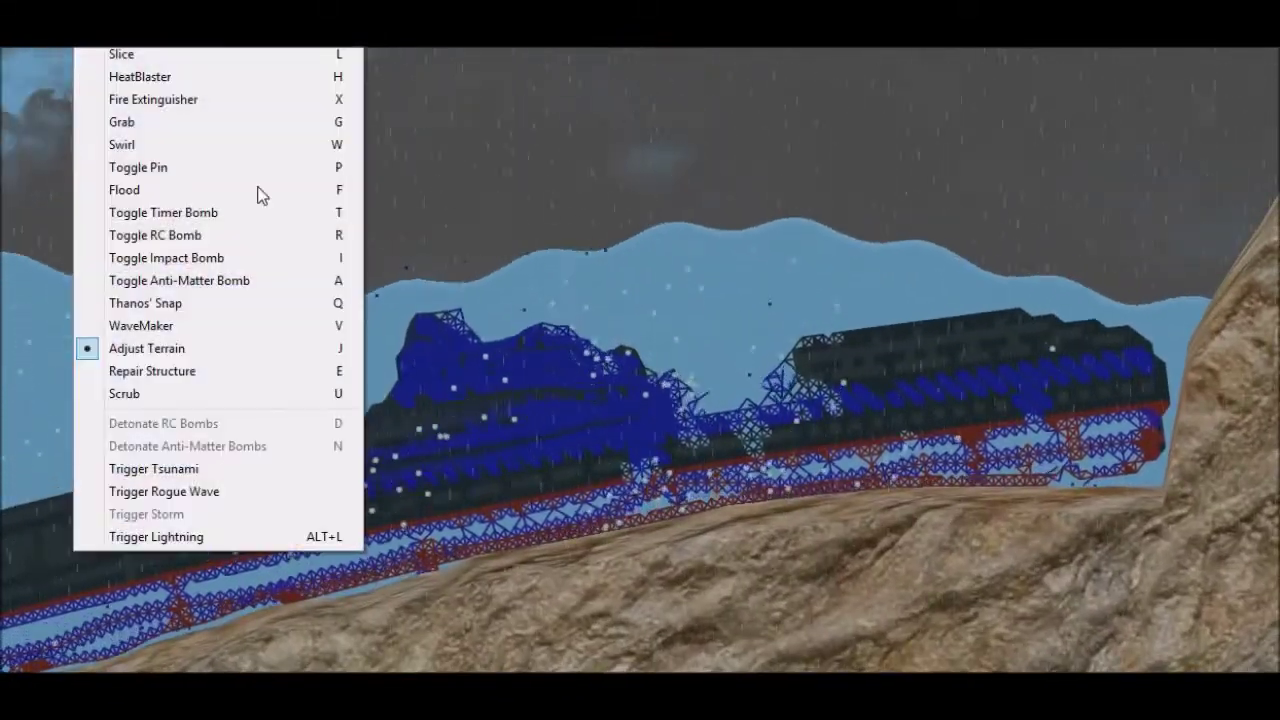
left_click(180, 167)
right_click(166, 86)
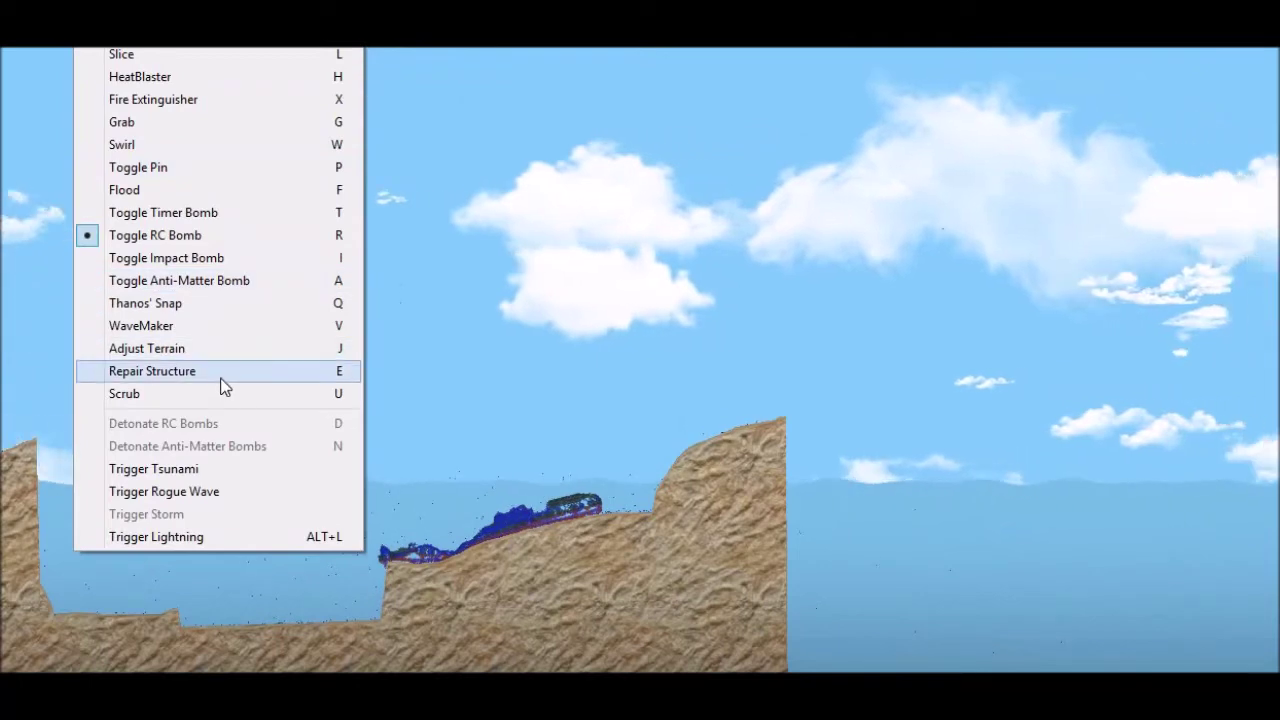
Drag the terrain's right edge upward with Adjust Terrain into a tall rock wall
left_click(222, 368)
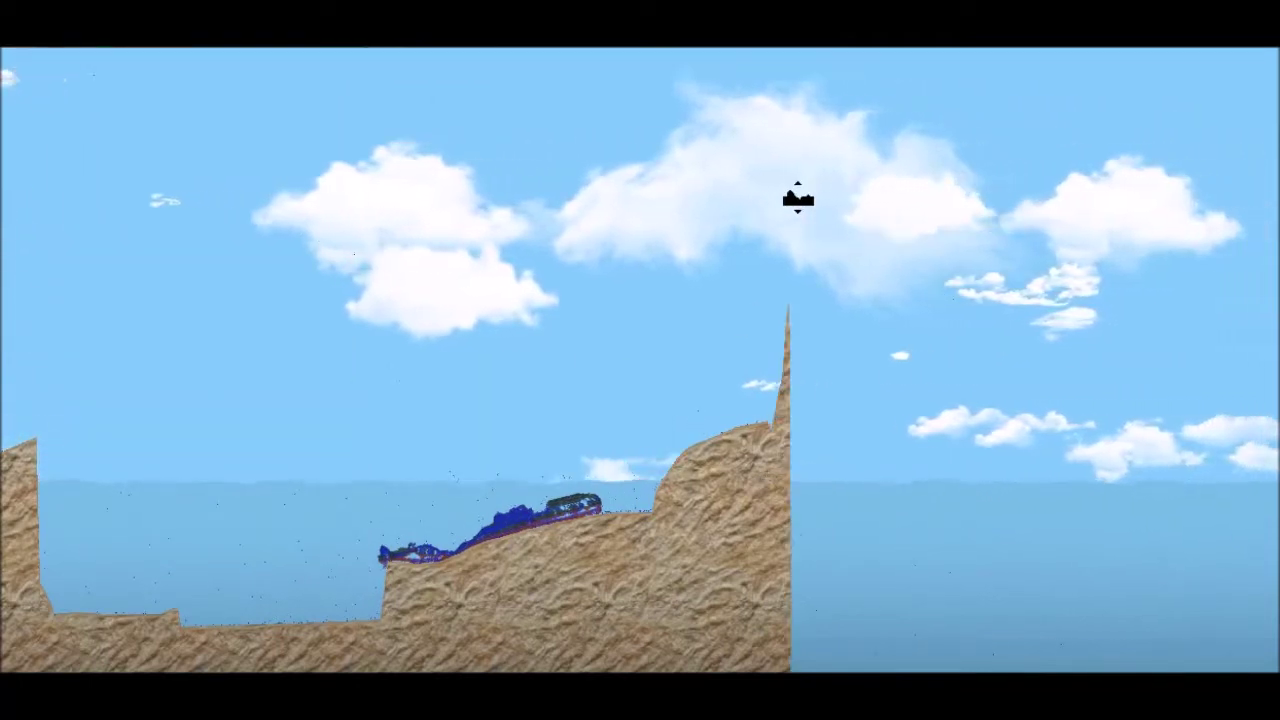
left_click_drag(797, 198, 929, 86)
scroll(1069, 495, "up", 2)
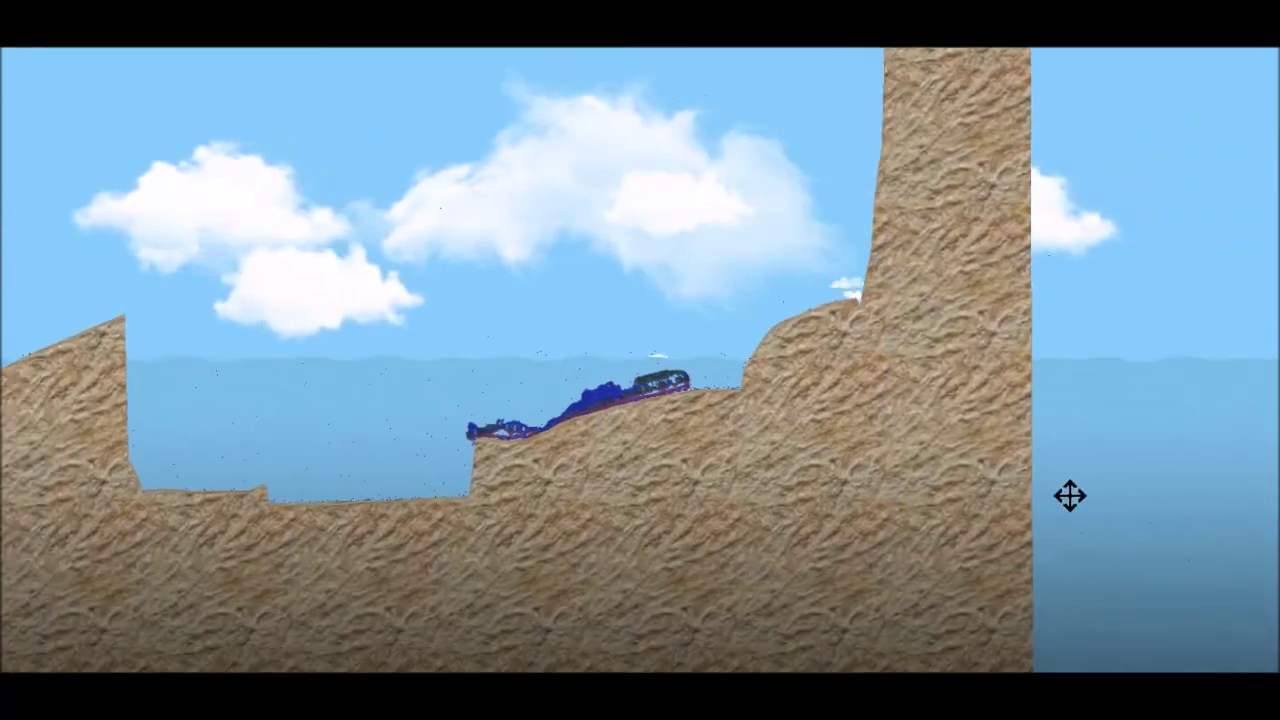